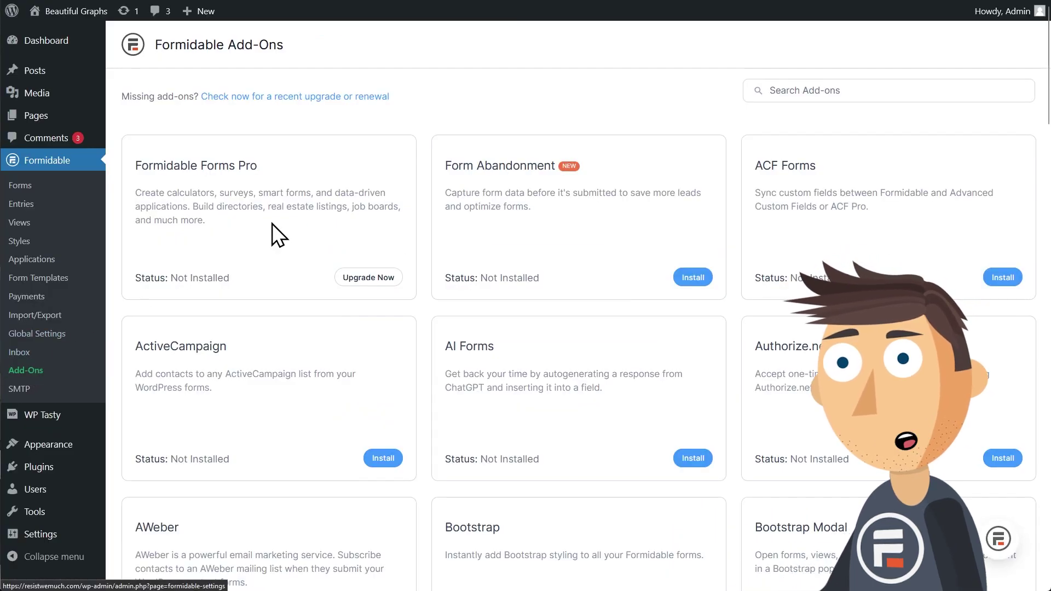
Install and activate the Formidable Charts add-on, then go to the Pages list
{"action": "scroll", "coordinate": [334, 208], "scroll_direction": "down", "scroll_amount": 9}
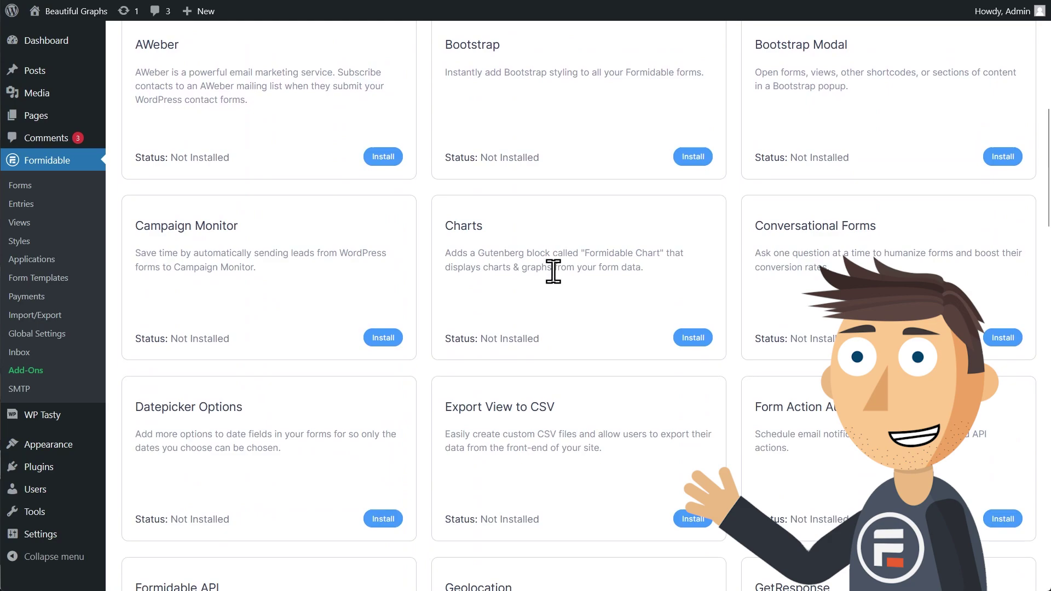
{"action": "left_click", "coordinate": [696, 338]}
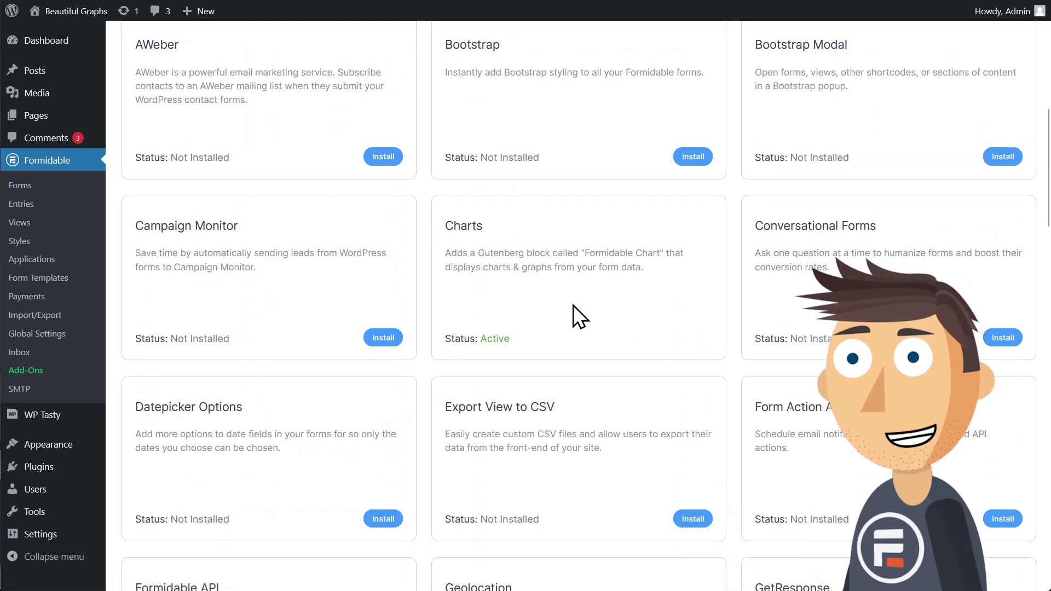
{"action": "left_click", "coordinate": [37, 116]}
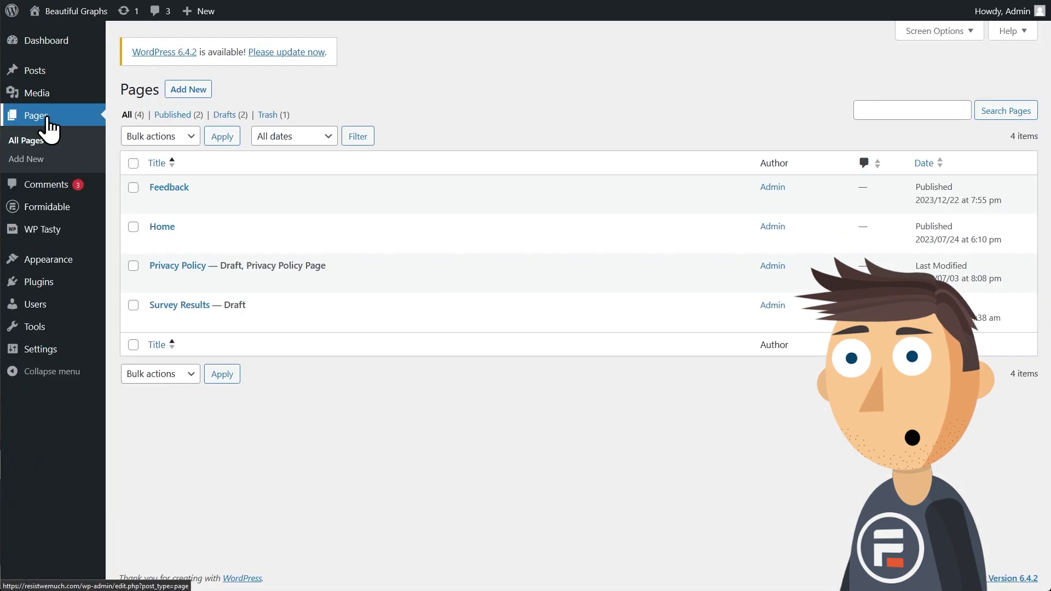
Insert a Formidable Graph block into the Survey Results page
{"action": "left_click", "coordinate": [192, 305]}
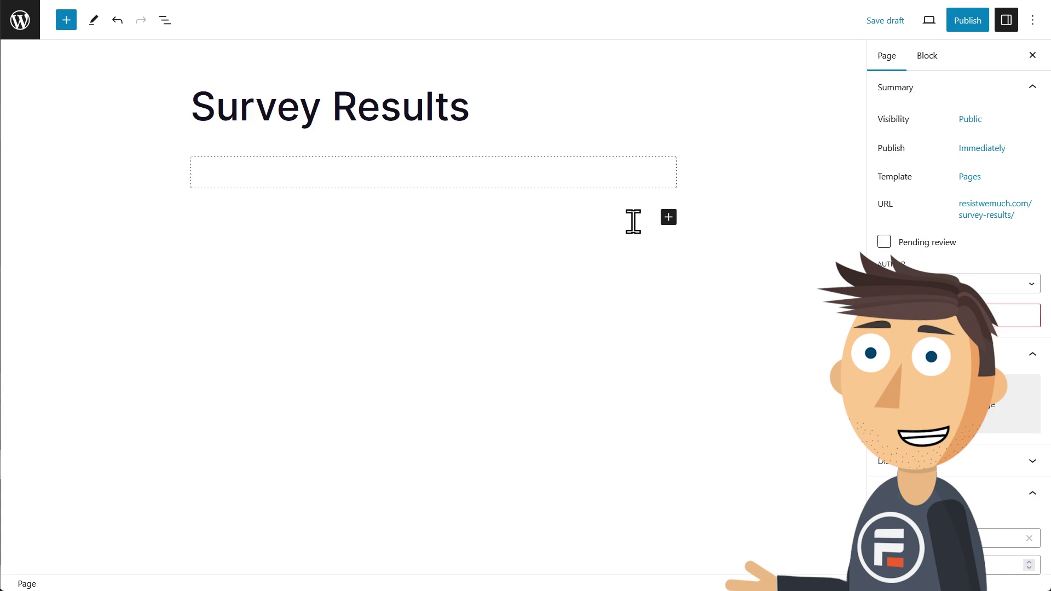
{"action": "left_click", "coordinate": [668, 217]}
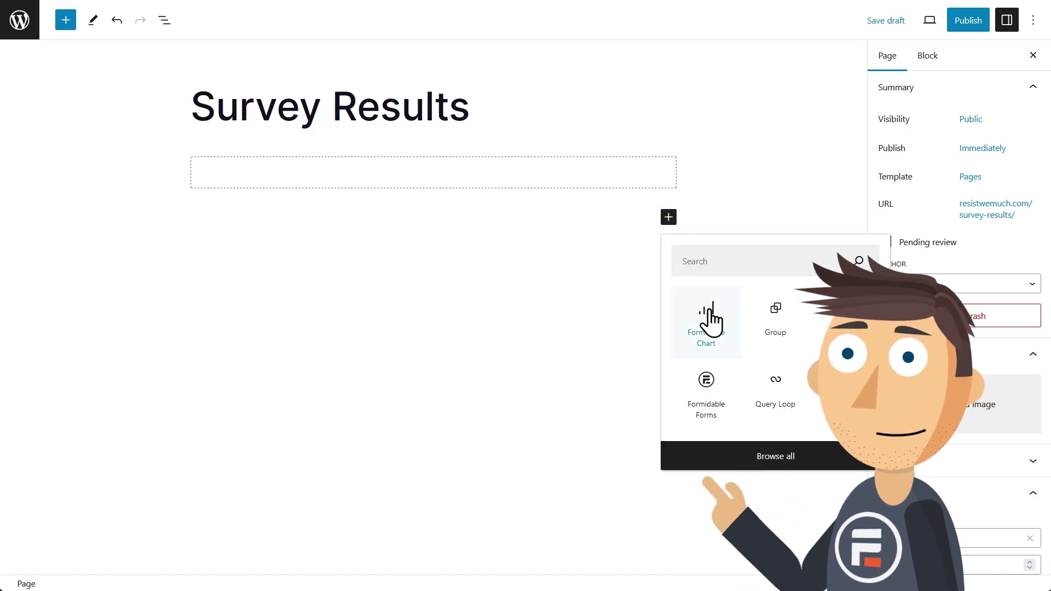
{"action": "left_click", "coordinate": [717, 334]}
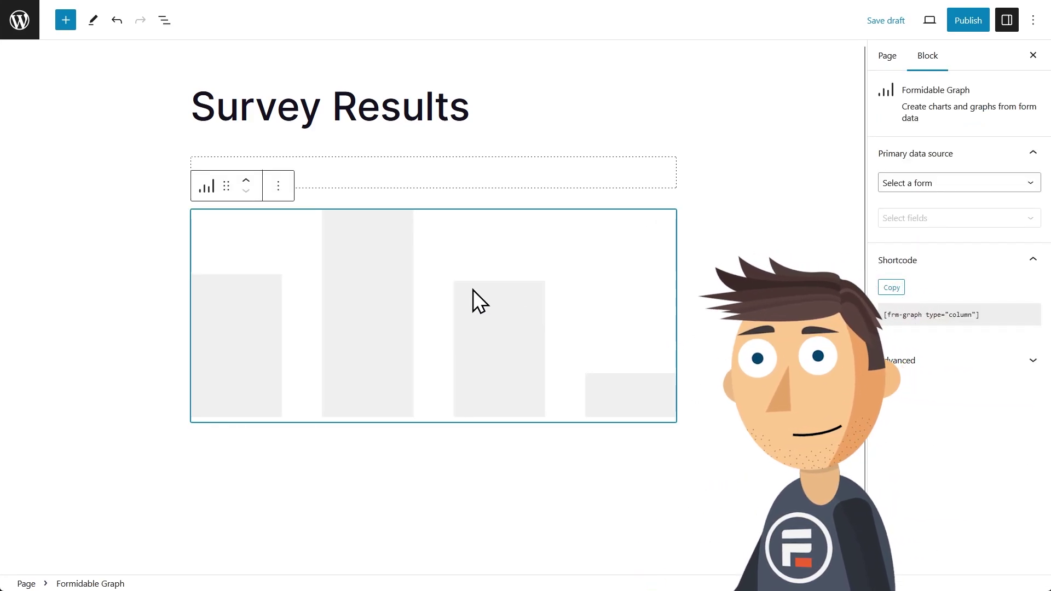
Chart the Ice Cream Survey's 'When at Thrice Cream' purchases question
{"action": "left_click", "coordinate": [912, 185]}
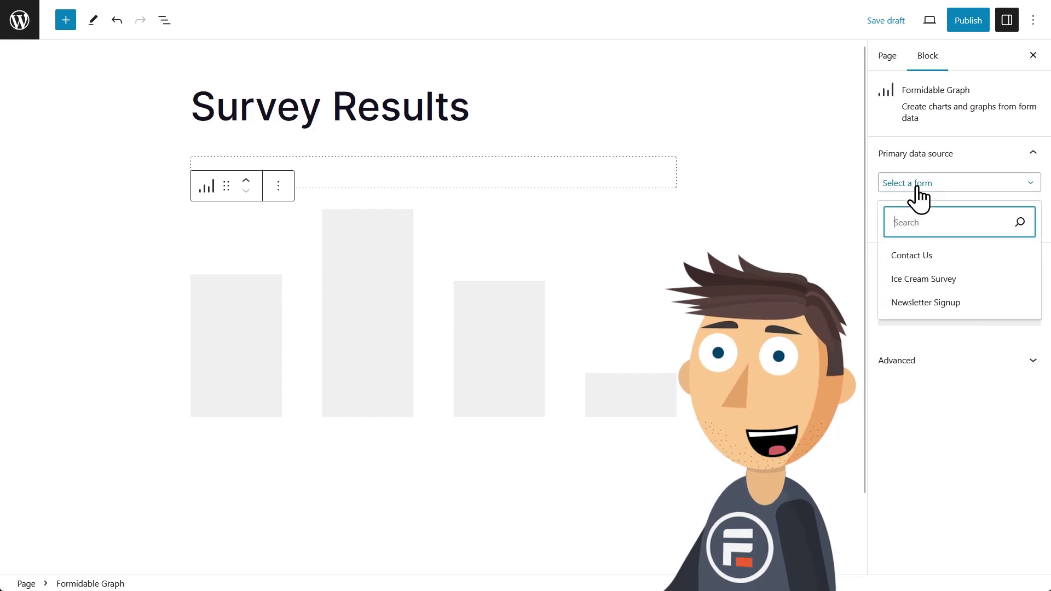
{"action": "left_click", "coordinate": [925, 280]}
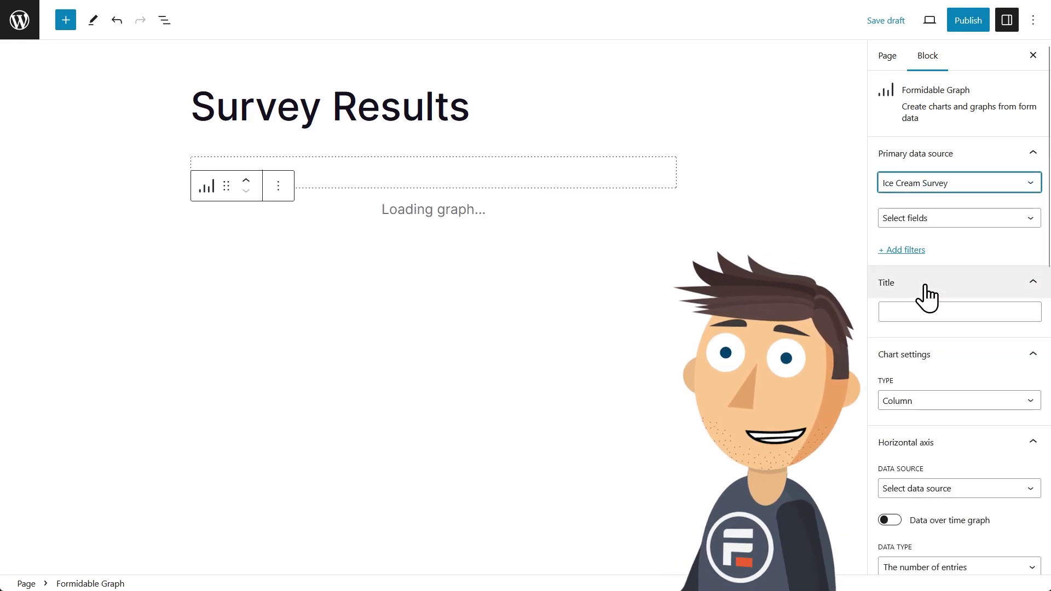
{"action": "left_click", "coordinate": [925, 222]}
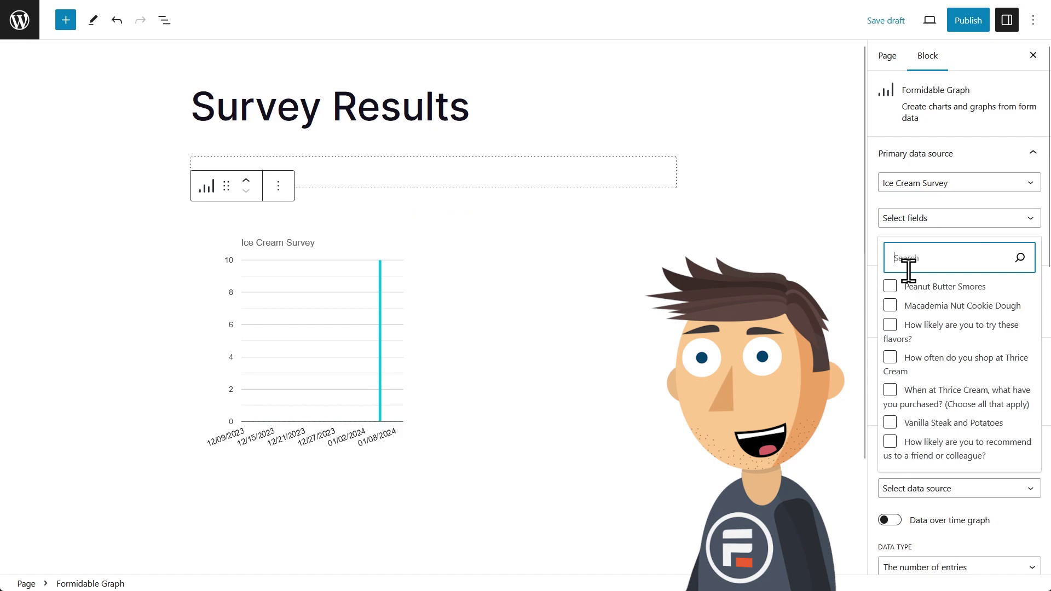
{"action": "left_click", "coordinate": [890, 390]}
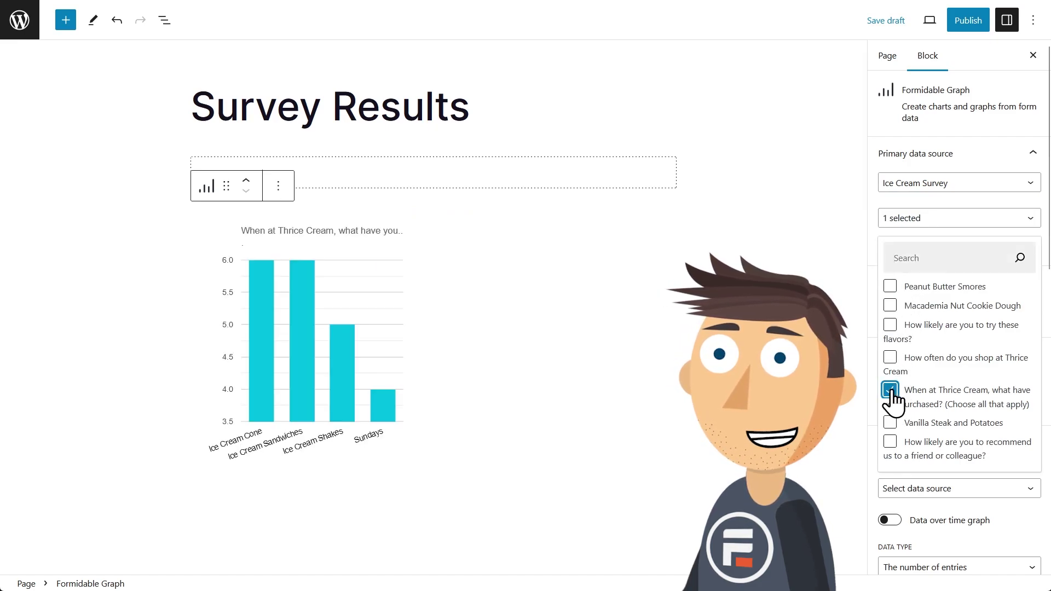
{"action": "left_click", "coordinate": [342, 324]}
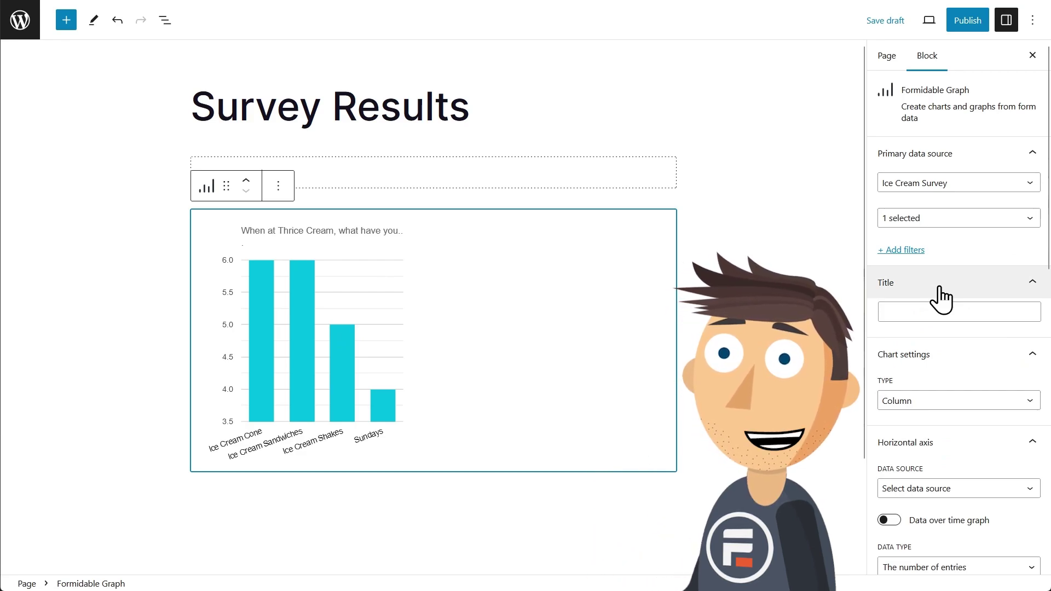
Copy the graph's shortcode from the Shortcode section of the block settings
{"action": "scroll", "coordinate": [942, 298], "scroll_direction": "down", "scroll_amount": 4}
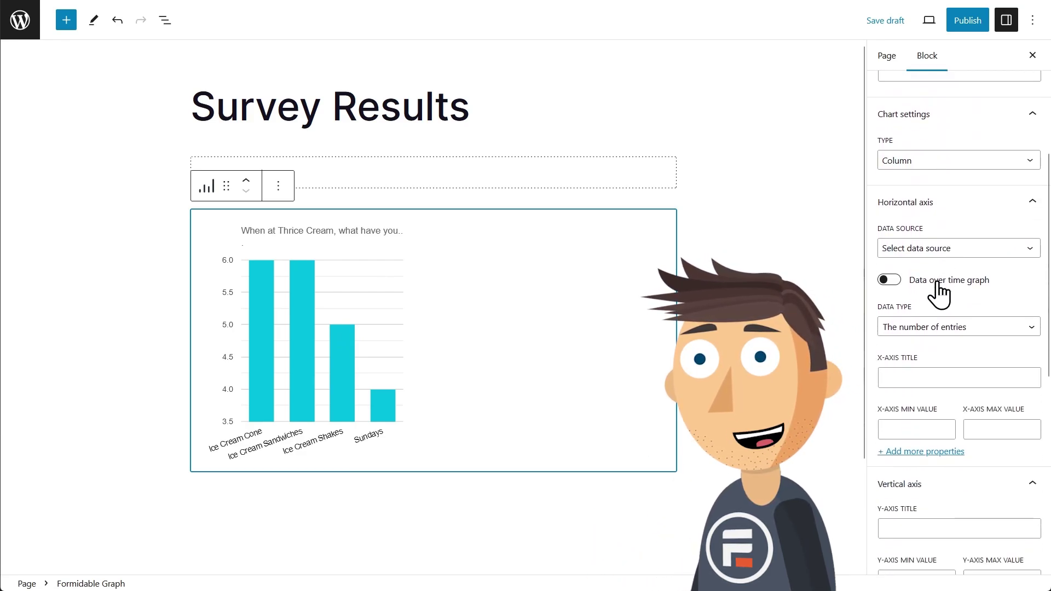
{"action": "scroll", "coordinate": [949, 323], "scroll_direction": "down", "scroll_amount": 6}
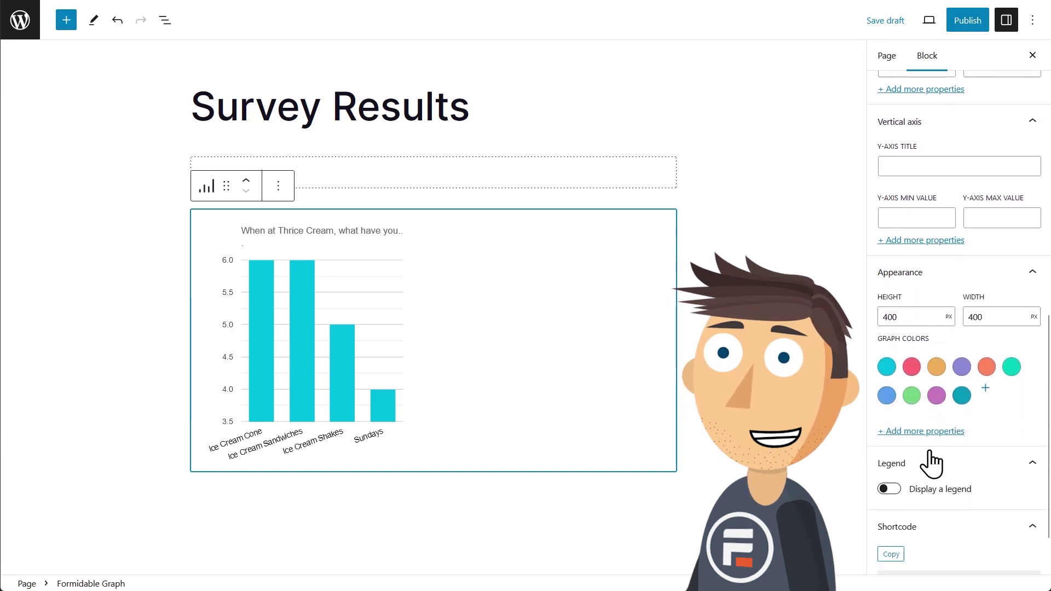
{"action": "scroll", "coordinate": [930, 464], "scroll_direction": "down", "scroll_amount": 2}
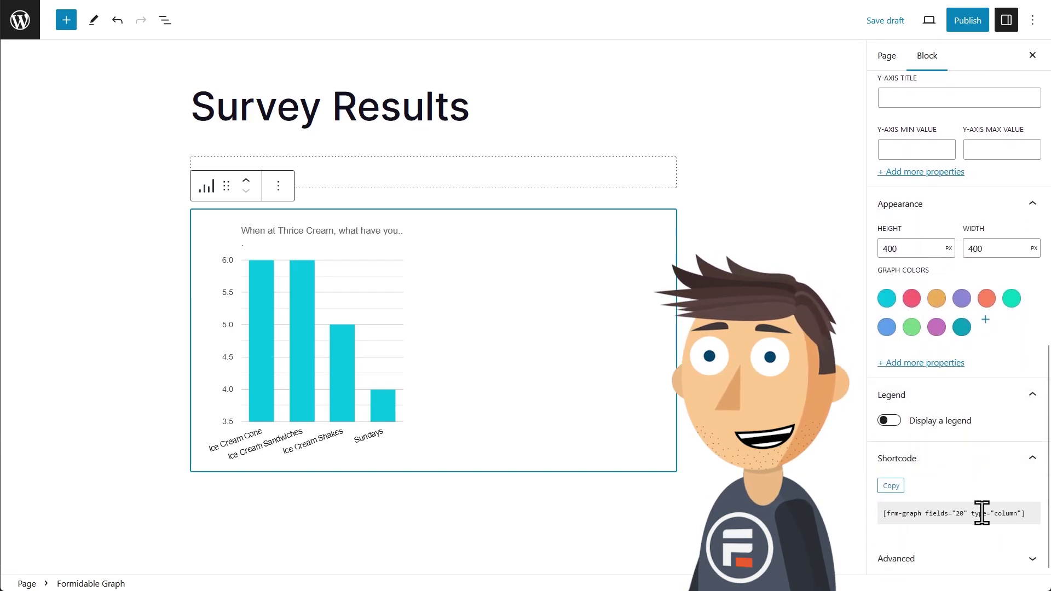
{"action": "left_click", "coordinate": [891, 486]}
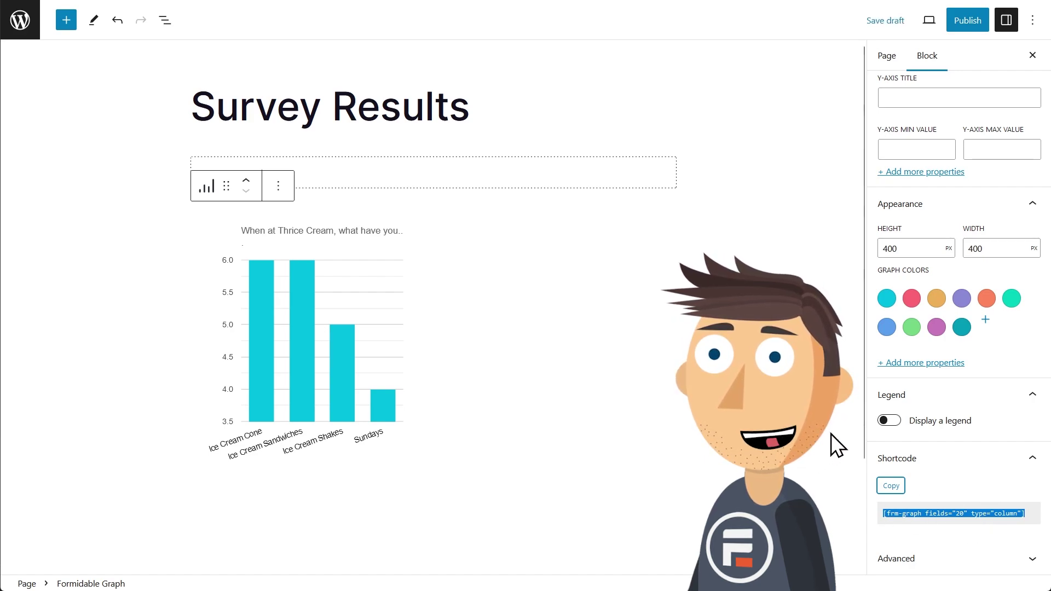
{"action": "scroll", "coordinate": [920, 428], "scroll_direction": "up", "scroll_amount": 15}
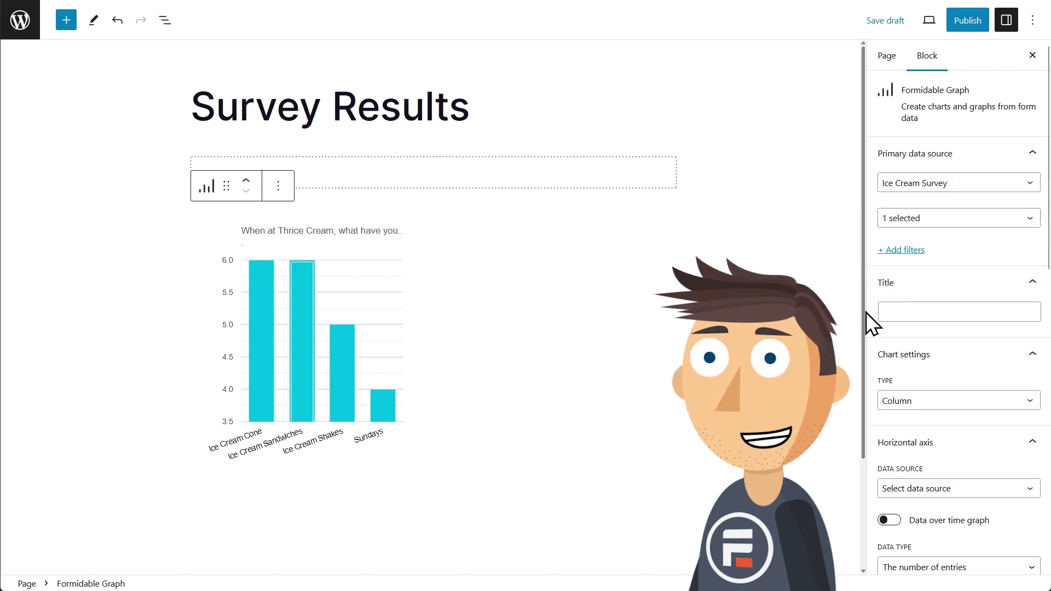
Title the chart 'Item Popularity' in bold 18 px Inter, colour #FE9300
{"action": "left_click", "coordinate": [890, 311]}
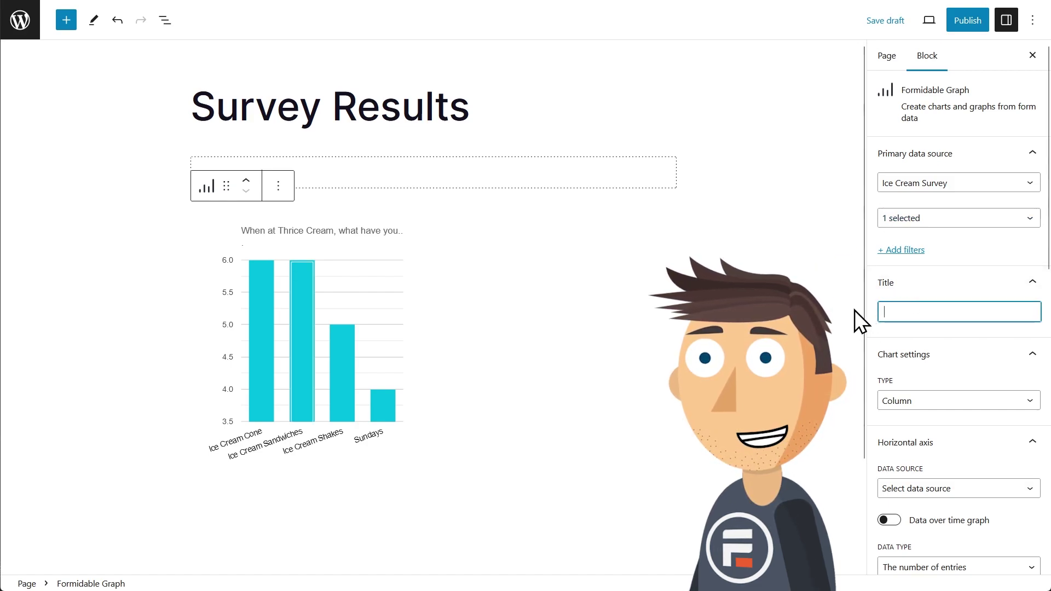
{"action": "type", "text": "Item "}
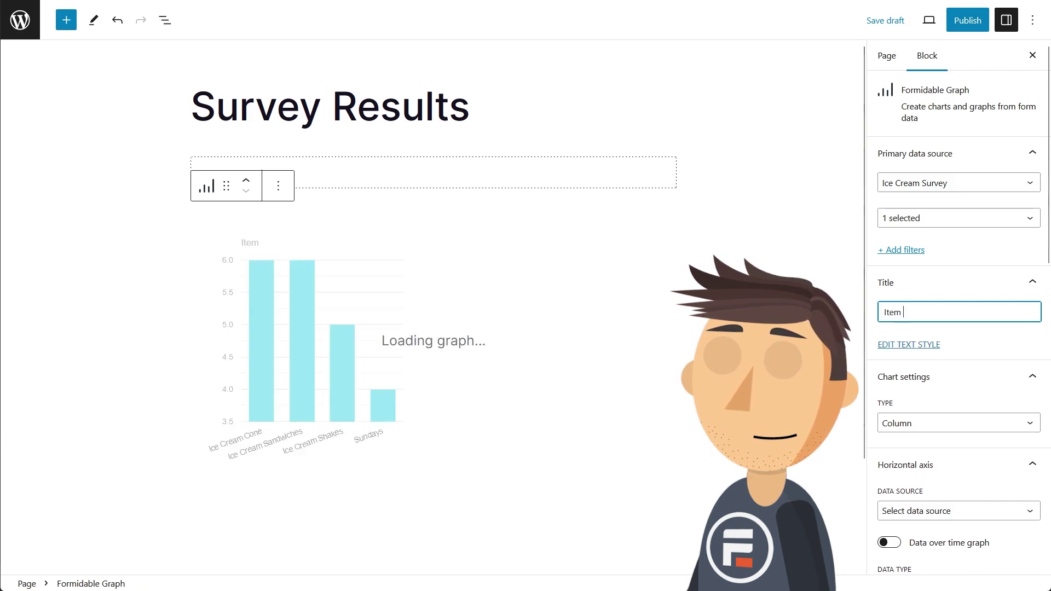
{"action": "type", "text": "Populatori"}
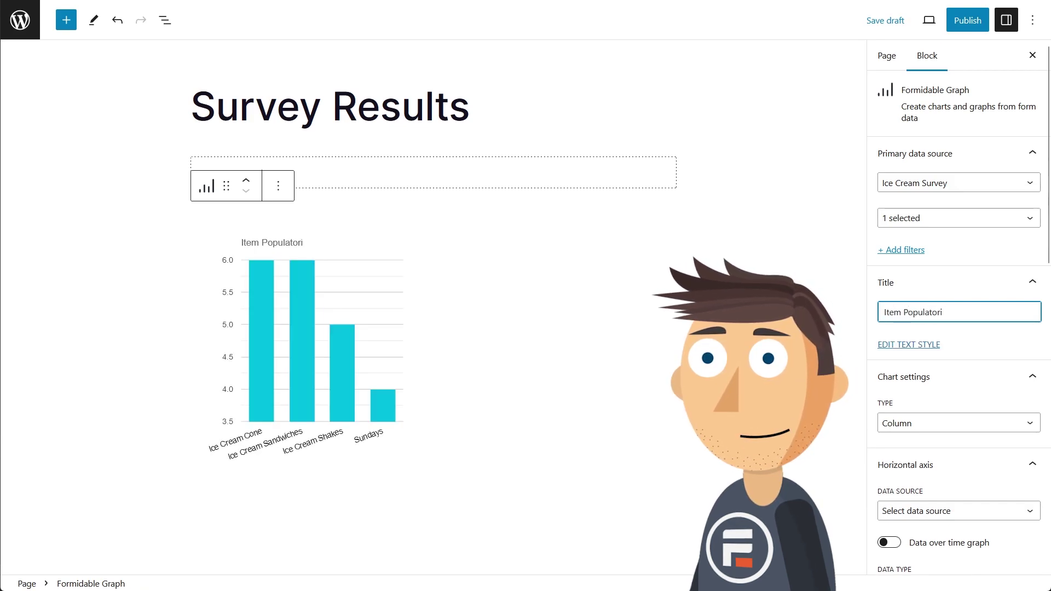
{"action": "key", "text": "BackSpace"}
{"action": "key", "text": "BackSpace"}
{"action": "key", "text": "BackSpace"}
{"action": "key", "text": "BackSpace"}
{"action": "type", "text": "rity"}
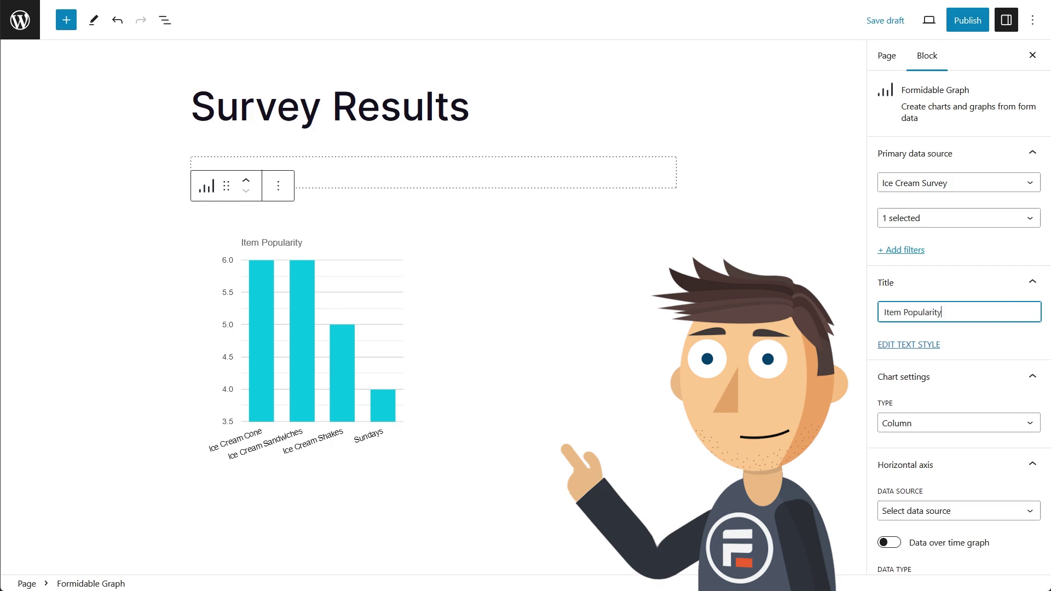
{"action": "left_click", "coordinate": [900, 345]}
{"action": "left_click", "coordinate": [922, 365]}
{"action": "left_click", "coordinate": [921, 403]}
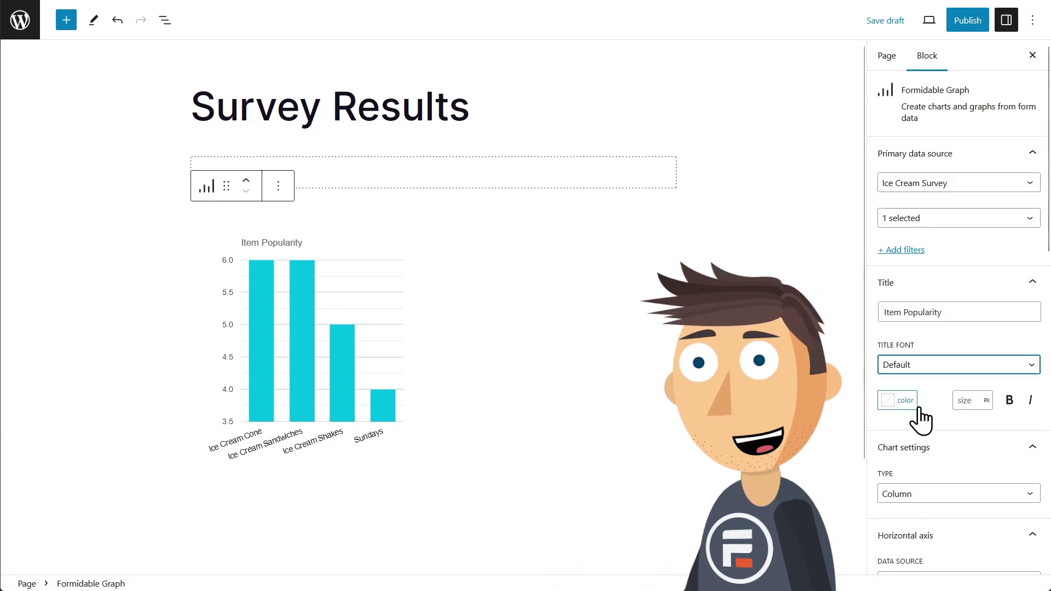
{"action": "left_click", "coordinate": [909, 401]}
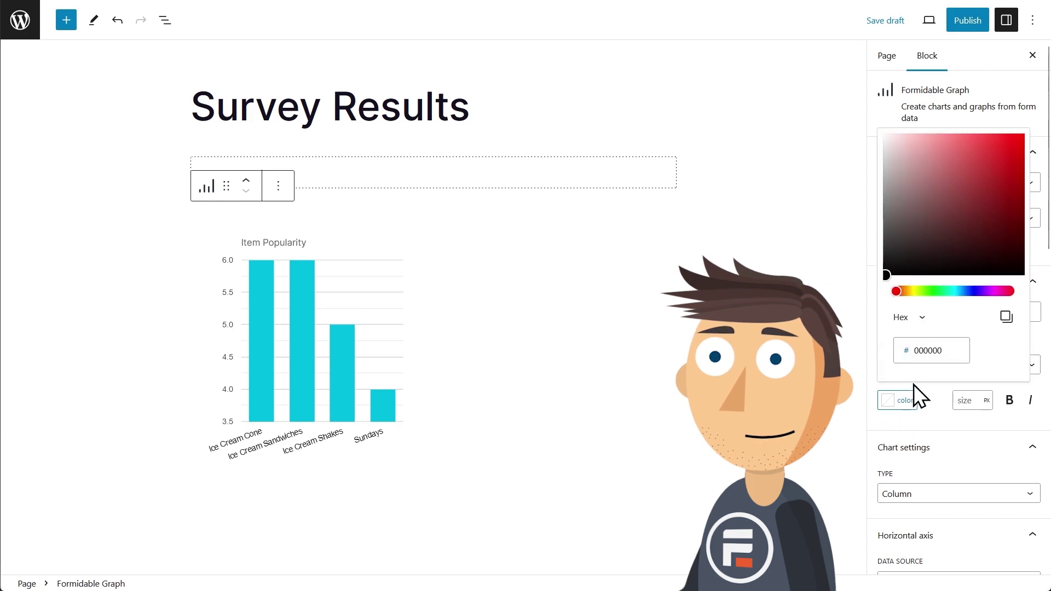
{"action": "left_click", "coordinate": [908, 292]}
{"action": "left_click", "coordinate": [1021, 135]}
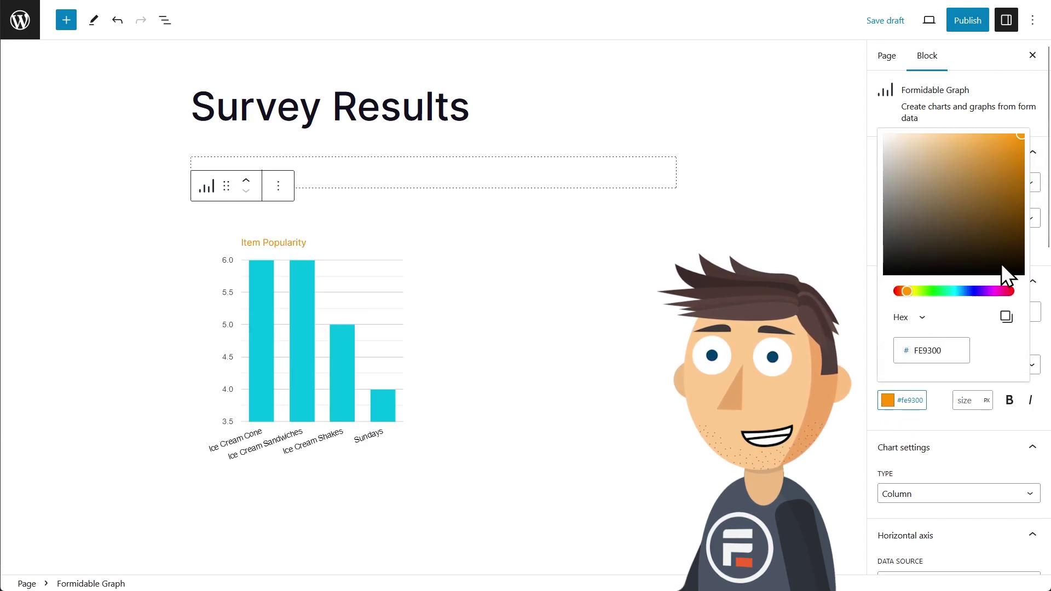
{"action": "left_click", "coordinate": [973, 397]}
{"action": "type", "text": "18"}
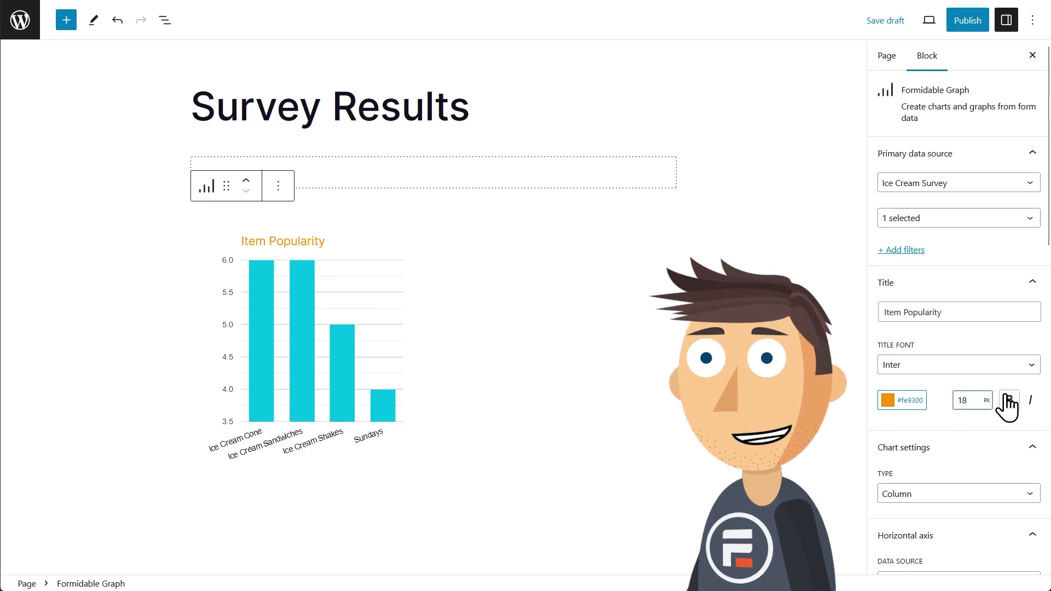
{"action": "left_click", "coordinate": [1009, 401]}
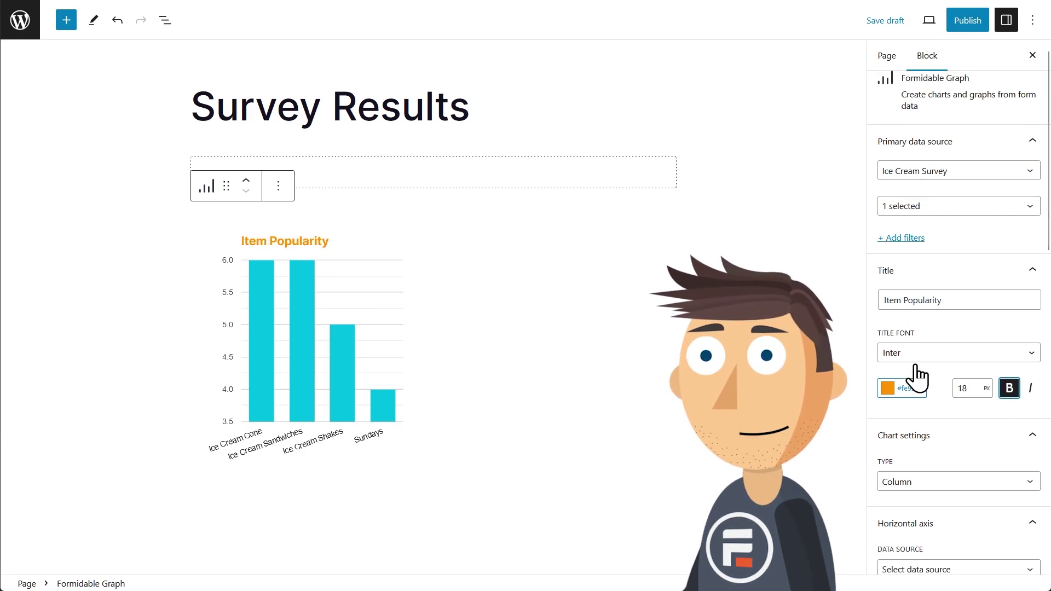
Set the chart width to 800 px
{"action": "scroll", "coordinate": [916, 368], "scroll_direction": "down", "scroll_amount": 10}
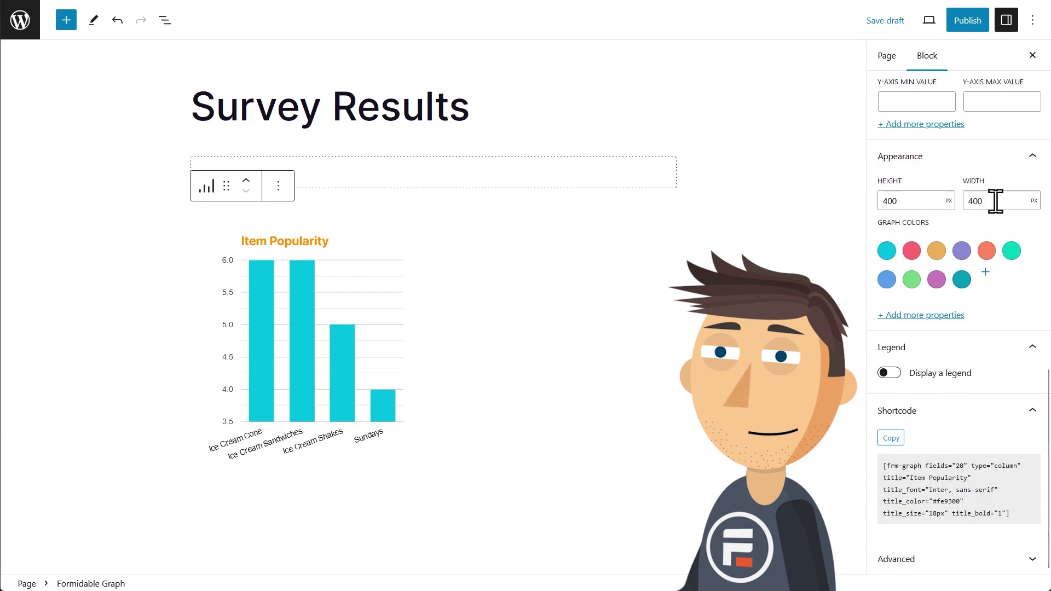
{"action": "double_click", "coordinate": [994, 201]}
{"action": "type", "text": "800"}
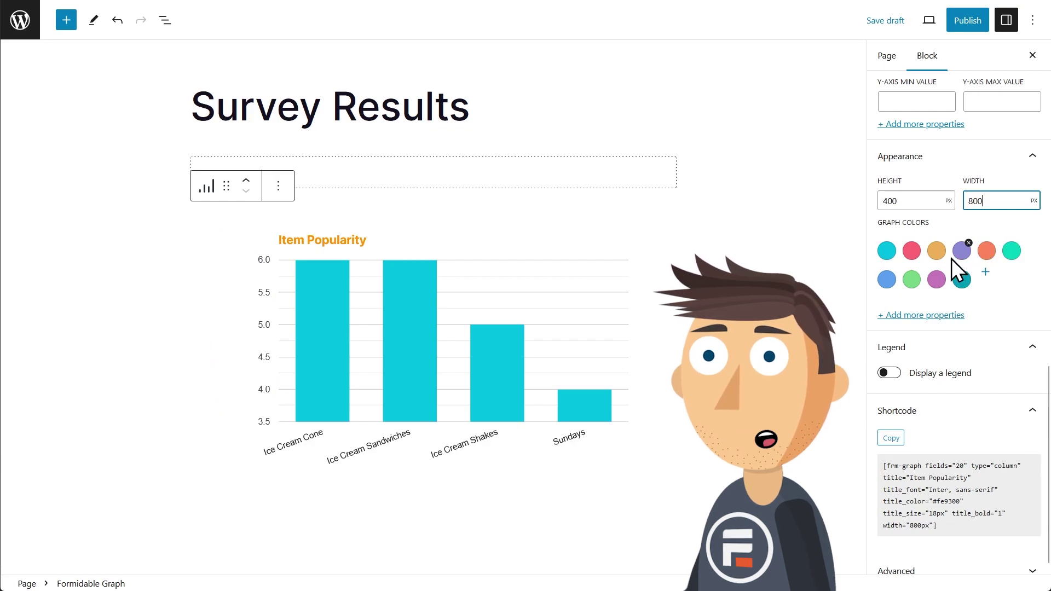
Drop cyan and set graph colours 2–4 to #d3535e, #8f3c43 and #61272c
{"action": "left_click", "coordinate": [893, 243]}
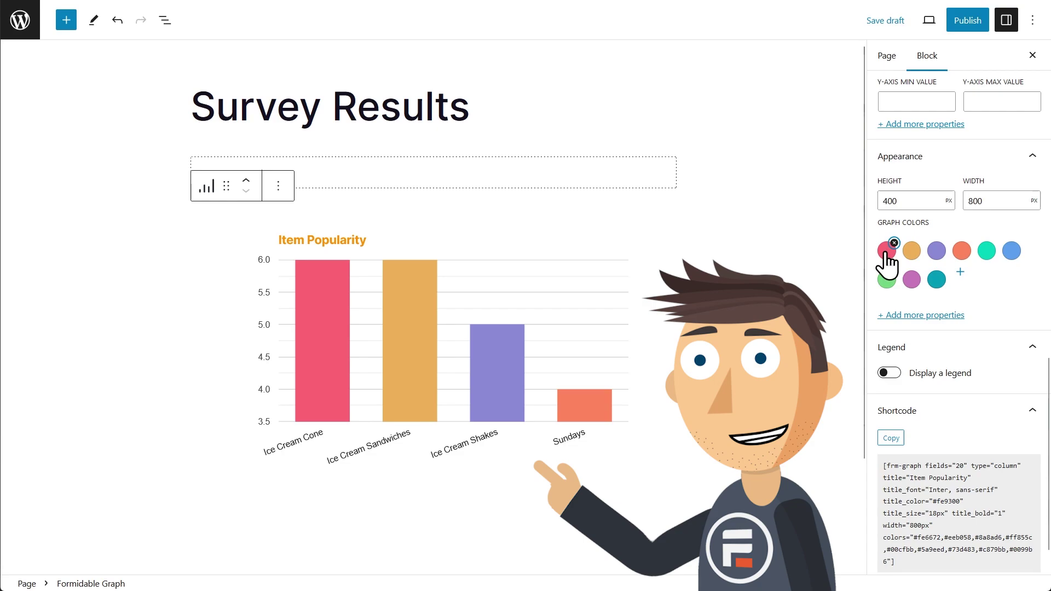
{"action": "left_click", "coordinate": [886, 253]}
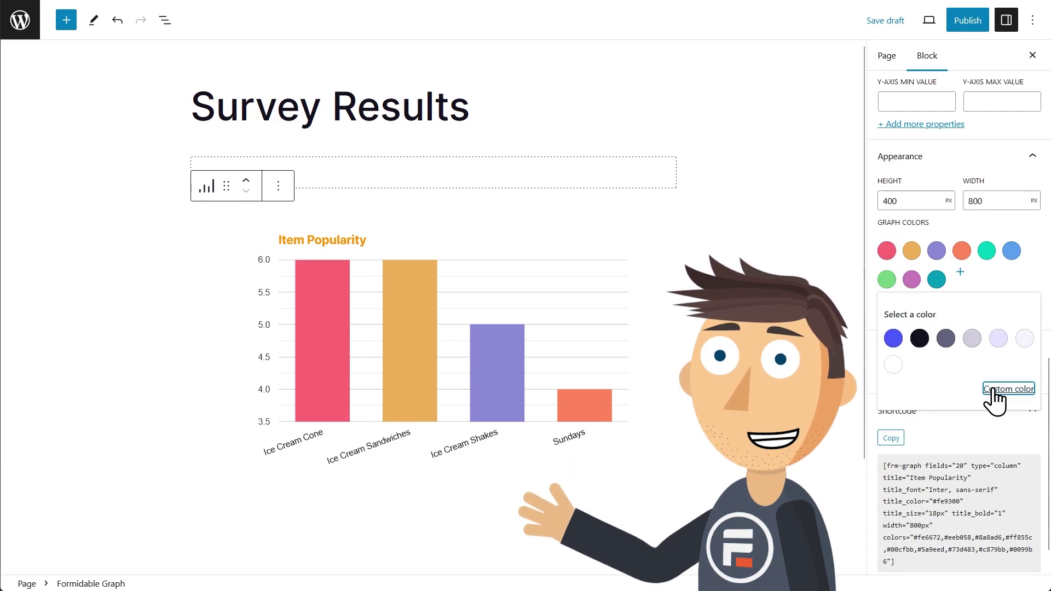
{"action": "left_click", "coordinate": [993, 389]}
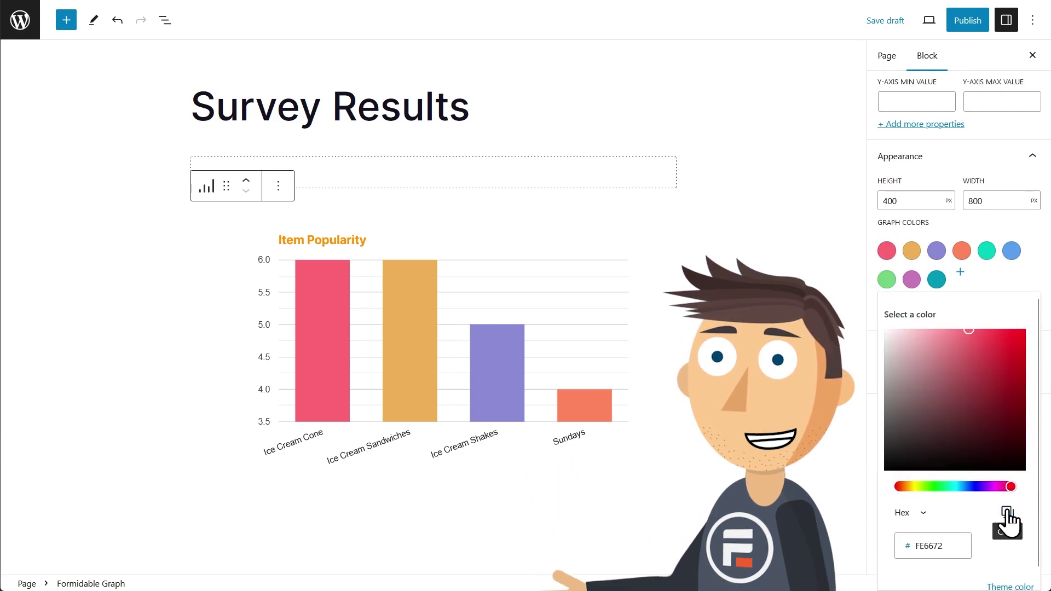
{"action": "left_click", "coordinate": [912, 253]}
{"action": "left_click", "coordinate": [1008, 389]}
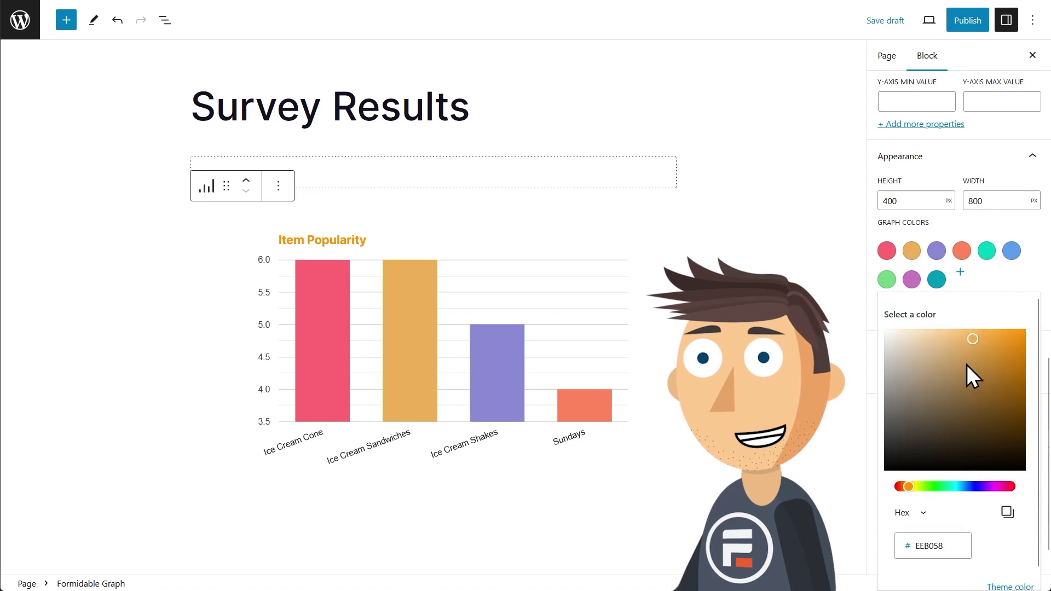
{"action": "left_click", "coordinate": [1011, 487]}
{"action": "left_click", "coordinate": [969, 417]}
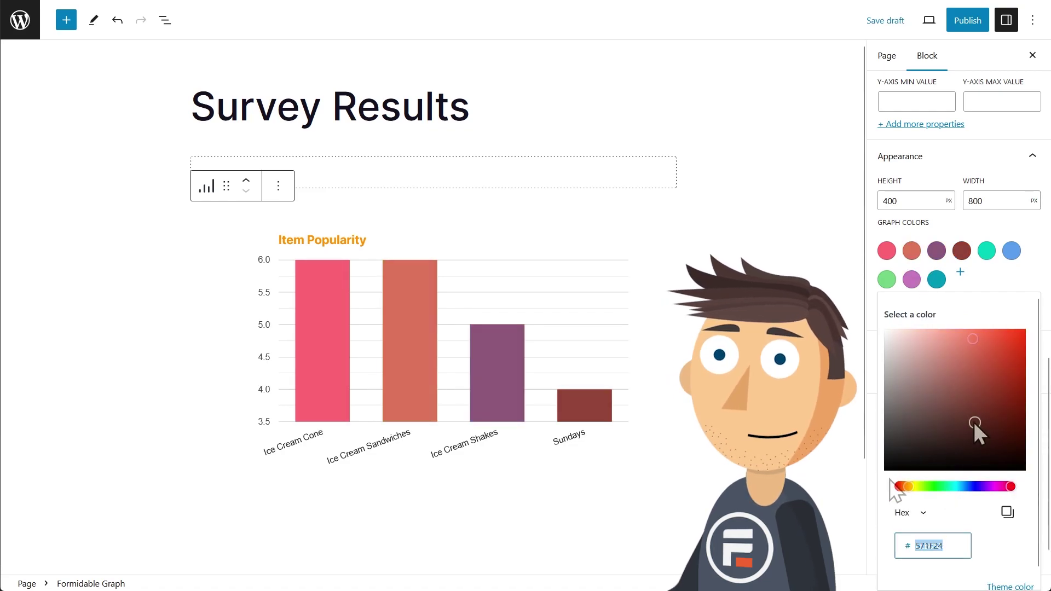
{"action": "left_click", "coordinate": [1022, 280]}
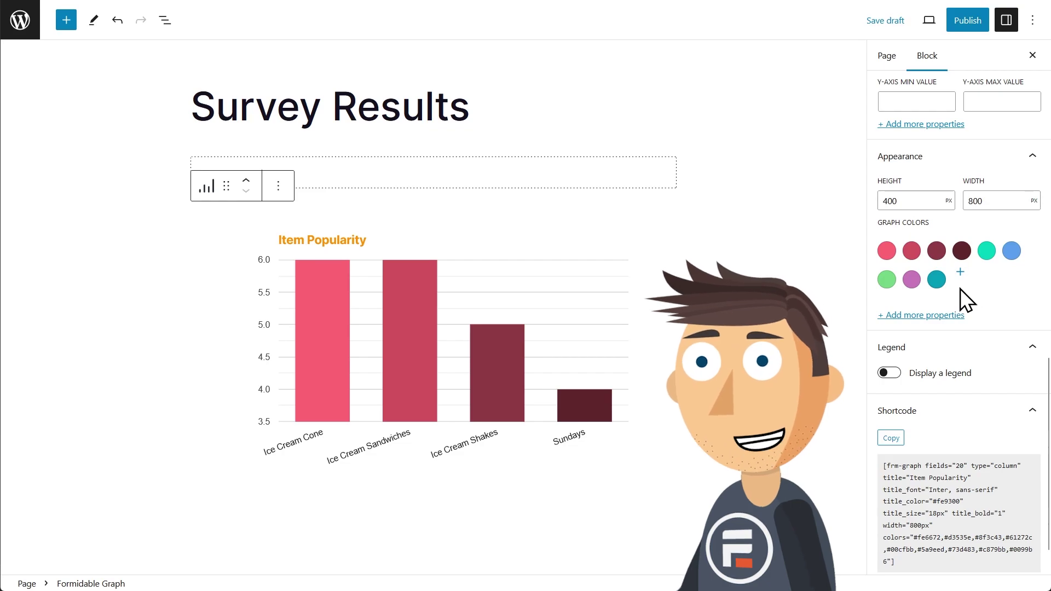
{"action": "left_click", "coordinate": [934, 315]}
{"action": "left_click", "coordinate": [933, 350]}
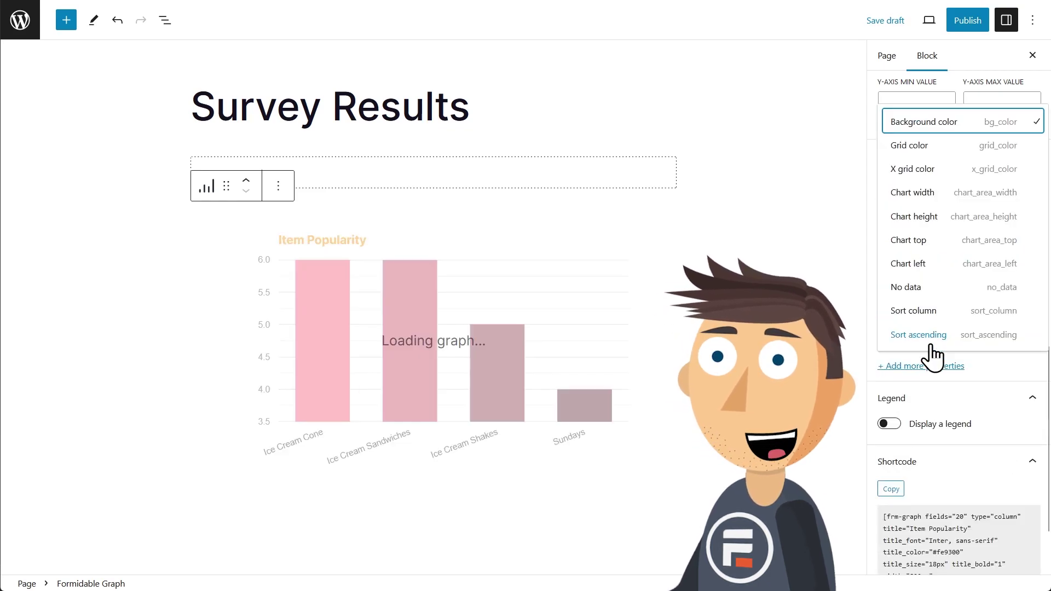
{"action": "left_click", "coordinate": [1001, 362]}
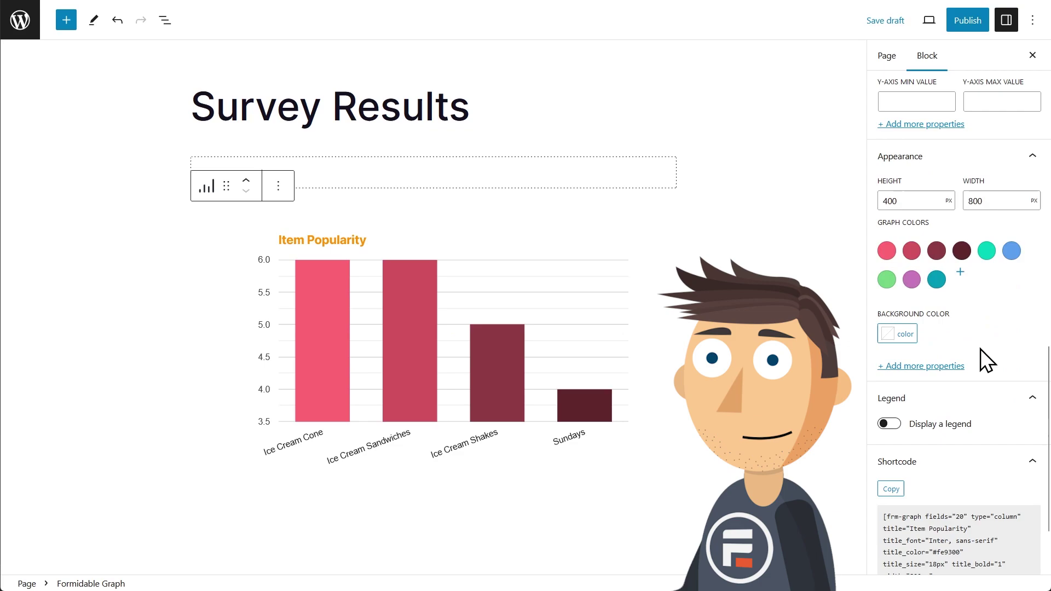
{"action": "left_click", "coordinate": [897, 334]}
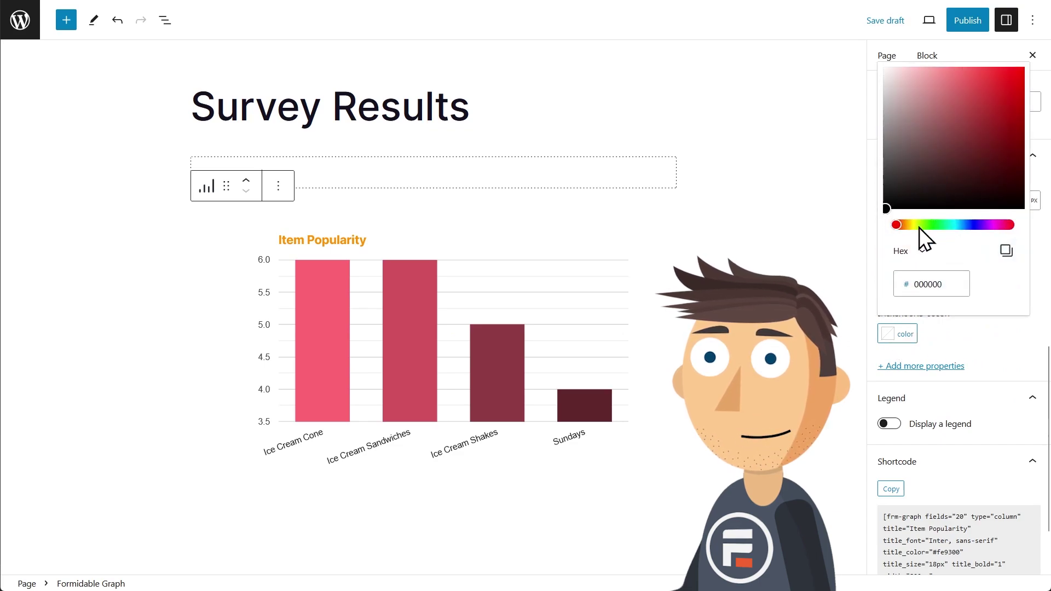
{"action": "left_click", "coordinate": [912, 225]}
{"action": "left_click_drag", "start_coordinate": [934, 145], "coordinate": [954, 84]}
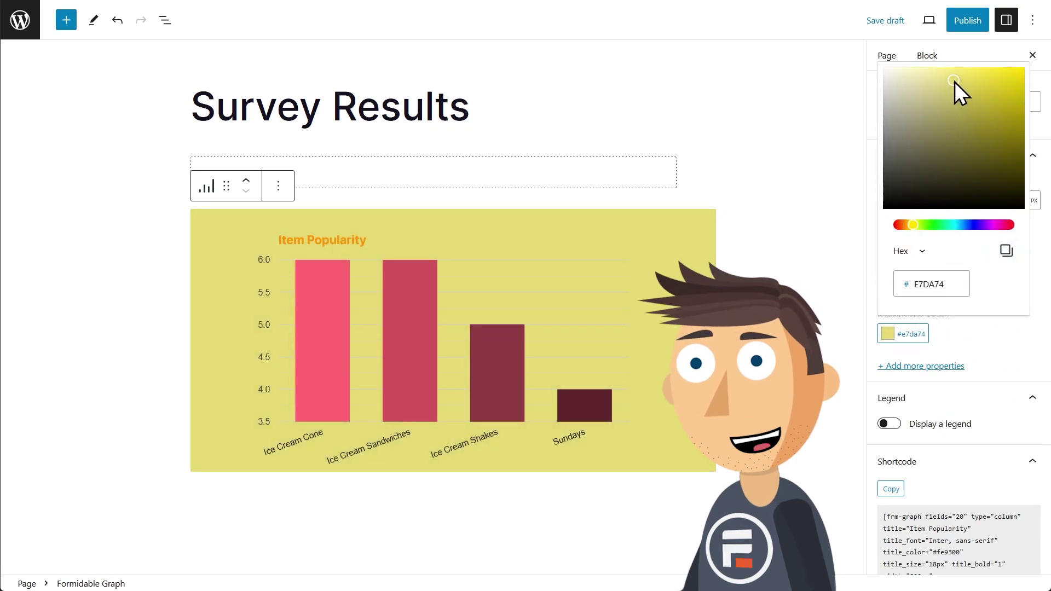
{"action": "left_click", "coordinate": [1043, 306]}
{"action": "left_click", "coordinate": [950, 367]}
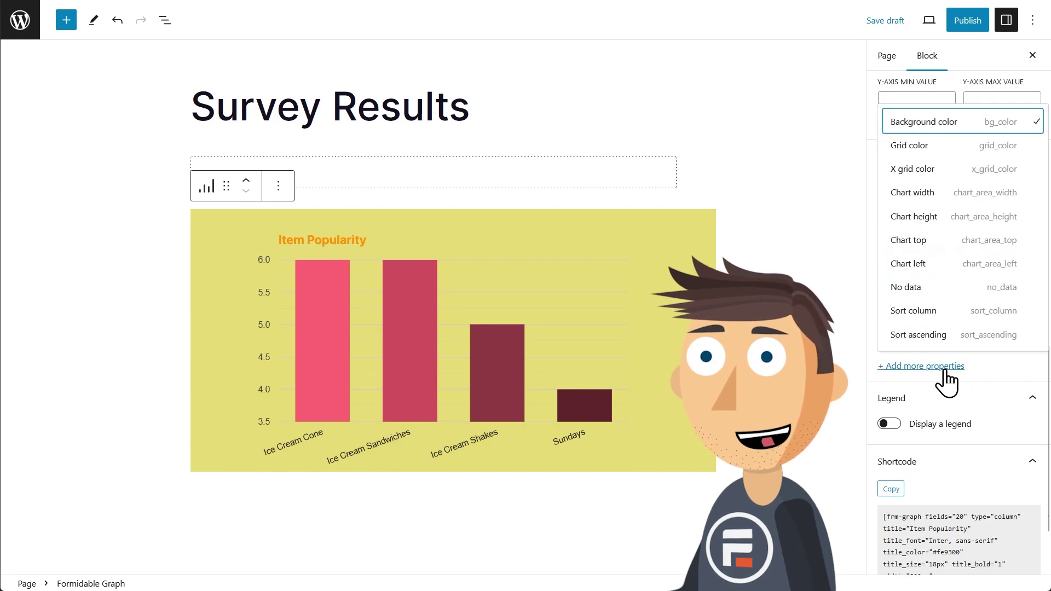
{"action": "left_click", "coordinate": [984, 128]}
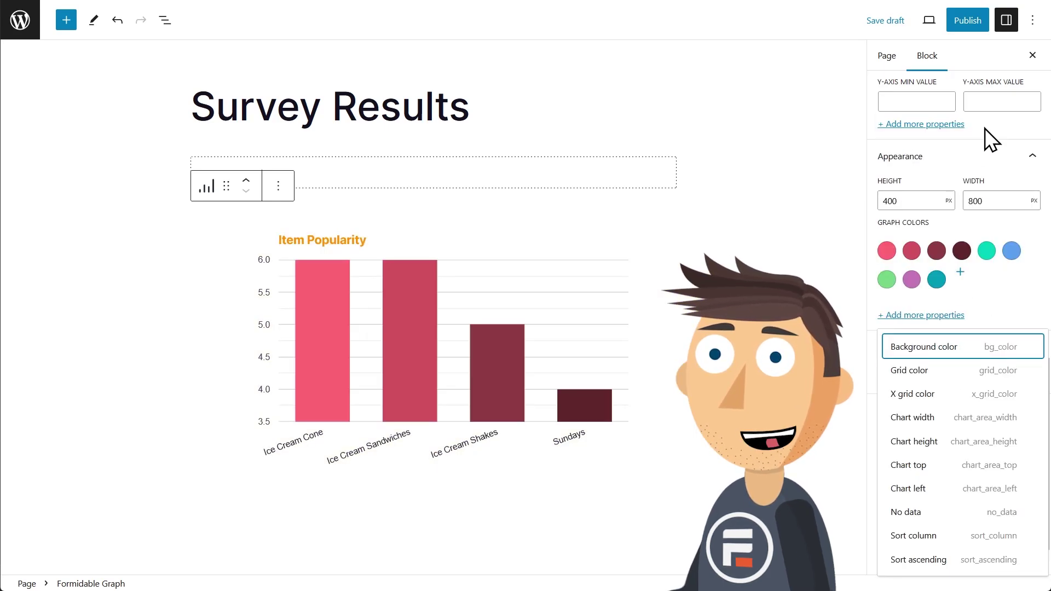
{"action": "left_click", "coordinate": [1003, 307]}
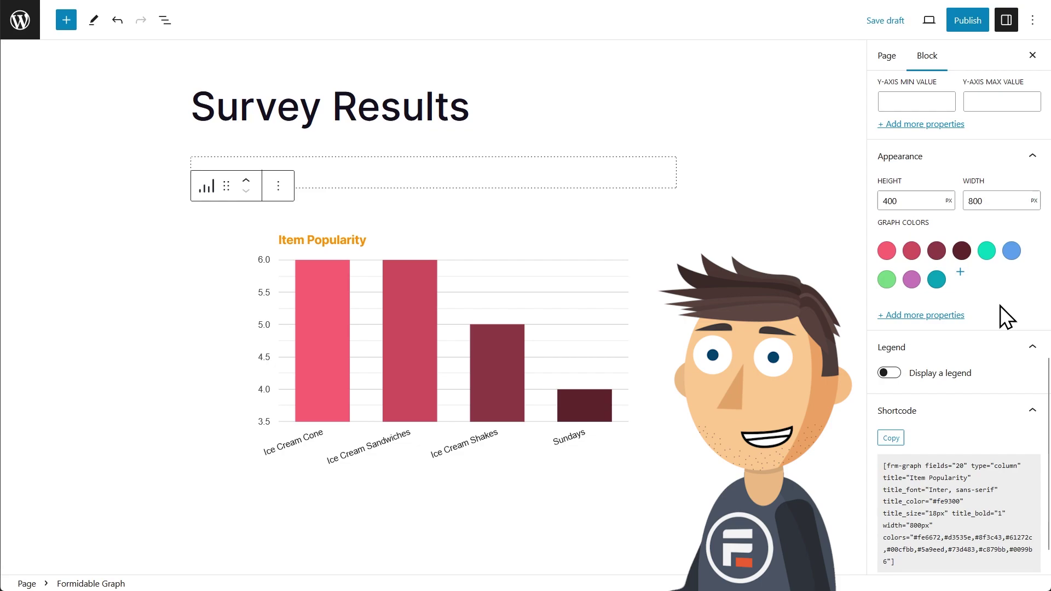
Add the horizontal-axis Slanted text property and leave it switched off
{"action": "scroll", "coordinate": [994, 309], "scroll_direction": "up", "scroll_amount": 10}
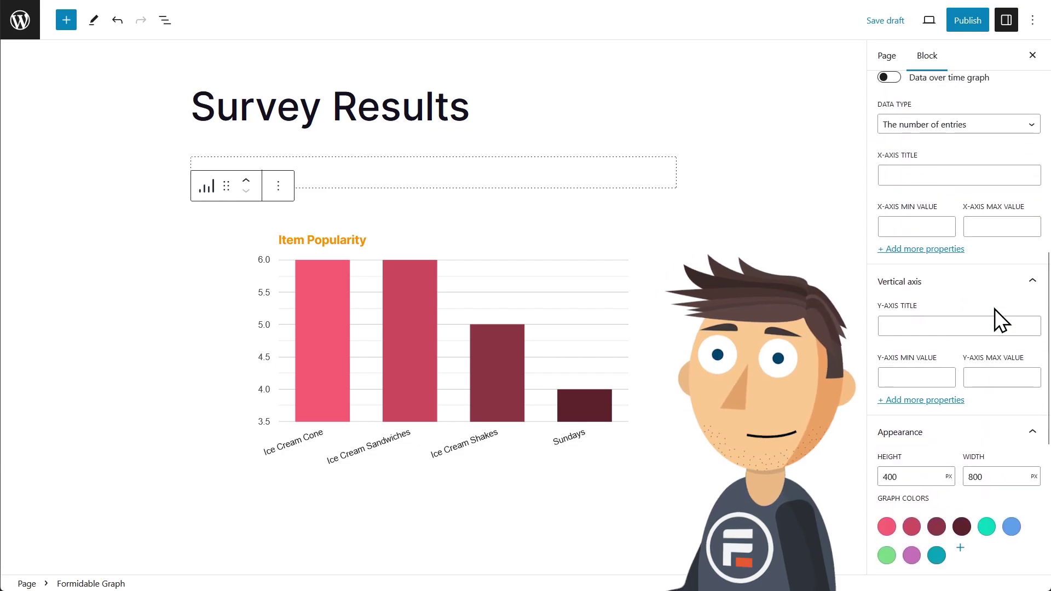
{"action": "scroll", "coordinate": [995, 309], "scroll_direction": "down", "scroll_amount": 1}
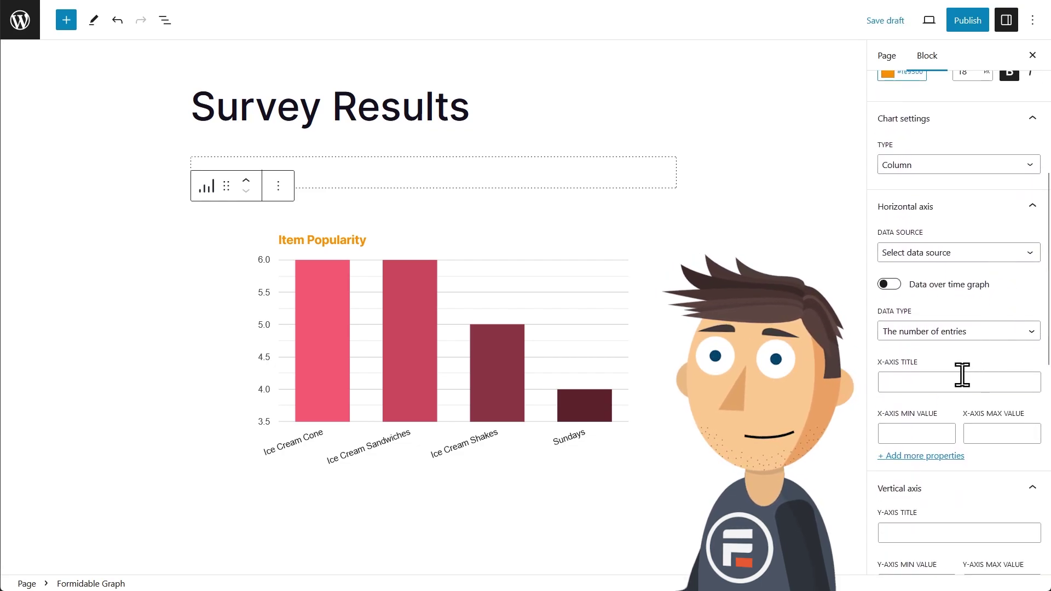
{"action": "scroll", "coordinate": [960, 378], "scroll_direction": "down", "scroll_amount": 1}
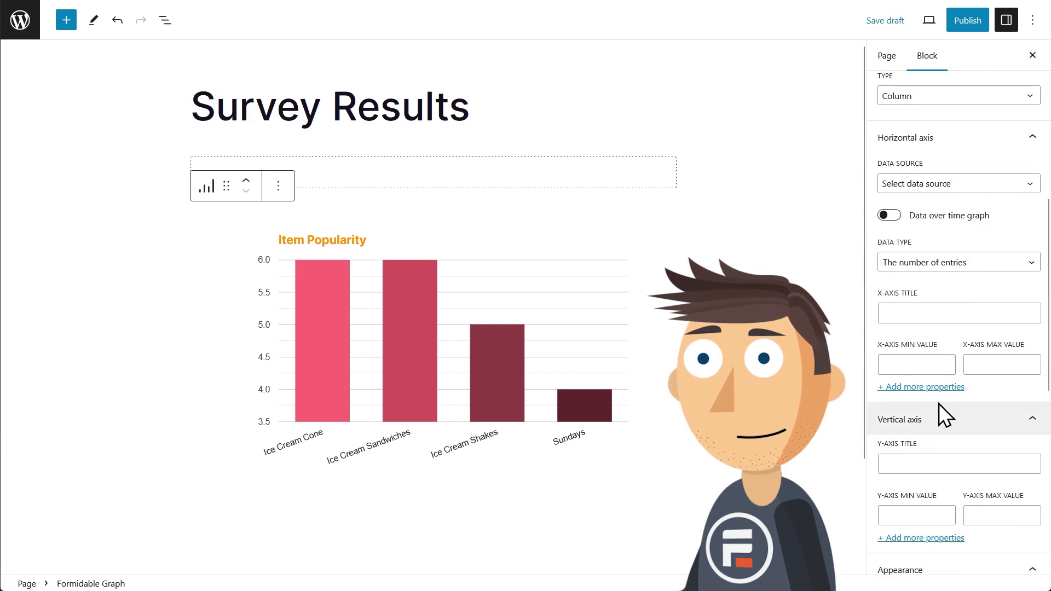
{"action": "left_click", "coordinate": [938, 390]}
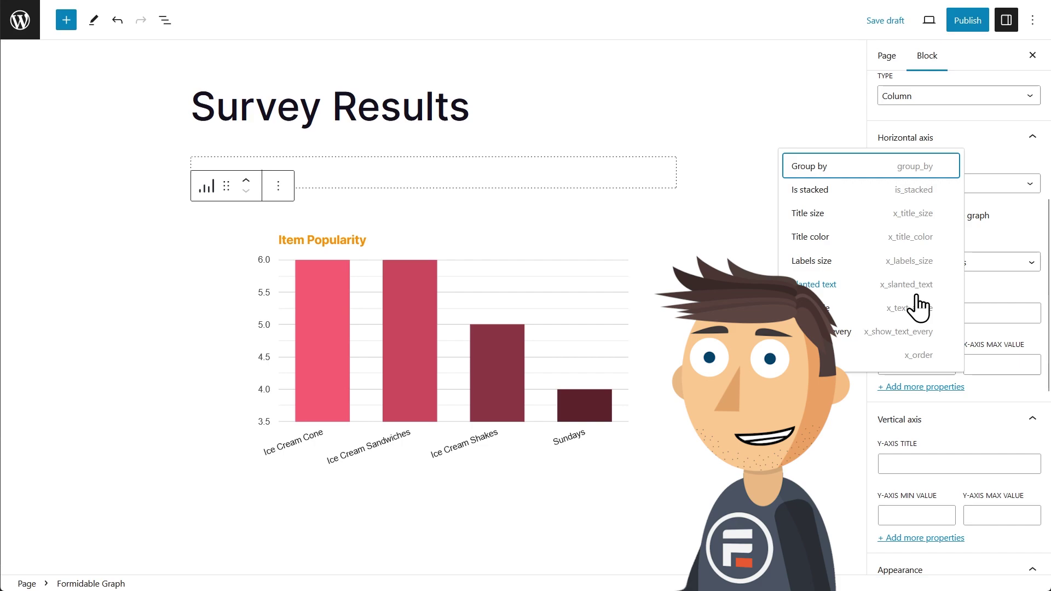
{"action": "left_click", "coordinate": [915, 295]}
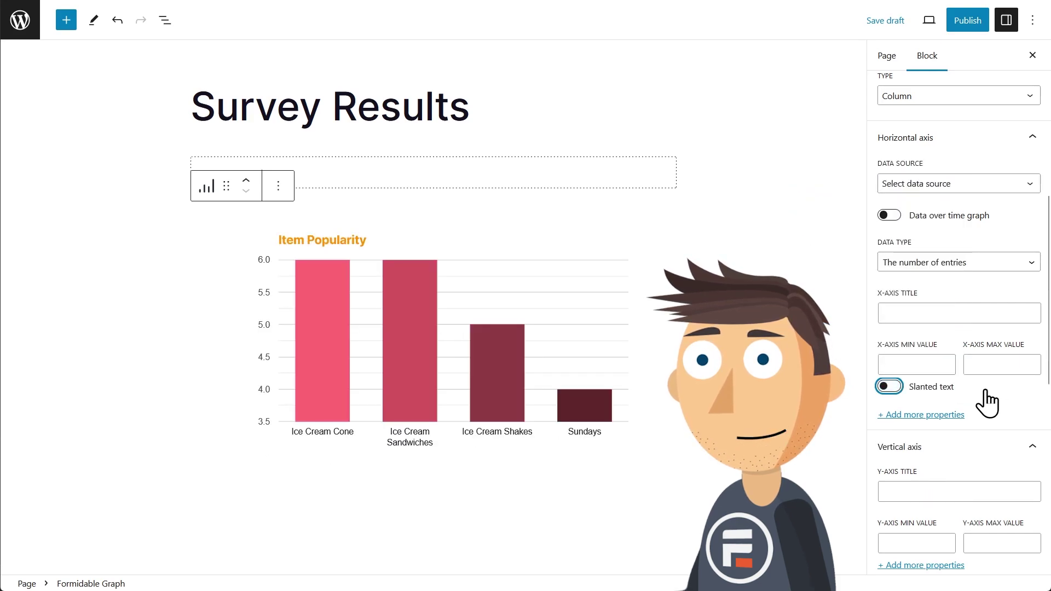
{"action": "left_click", "coordinate": [953, 387]}
{"action": "left_click", "coordinate": [952, 388]}
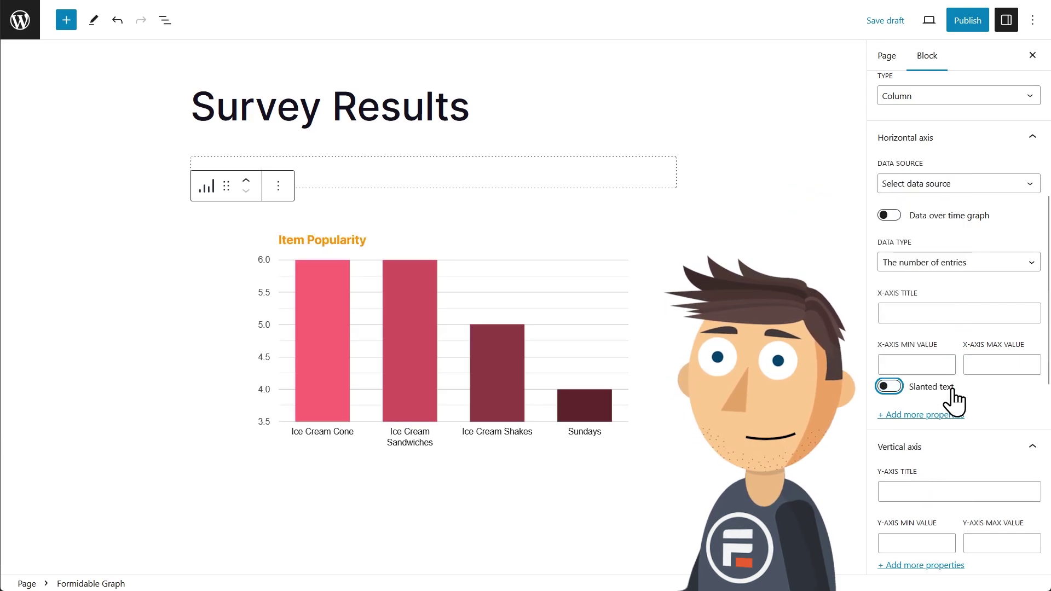
{"action": "scroll", "coordinate": [997, 387], "scroll_direction": "down", "scroll_amount": 3}
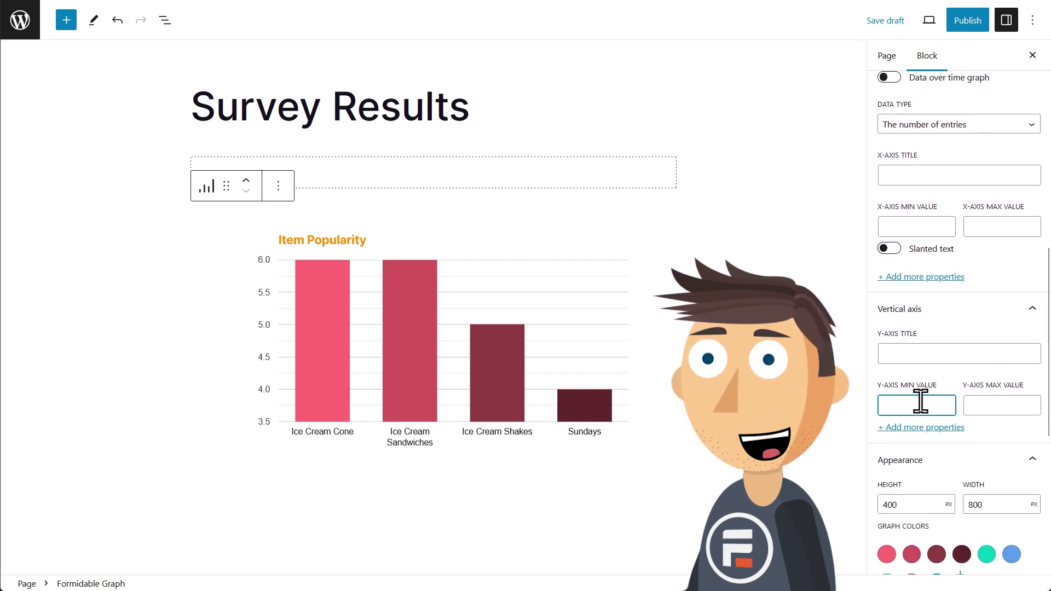
Set the Y-axis minimum to 0, make the chart a pie, and display a legend
{"action": "type", "text": "0"}
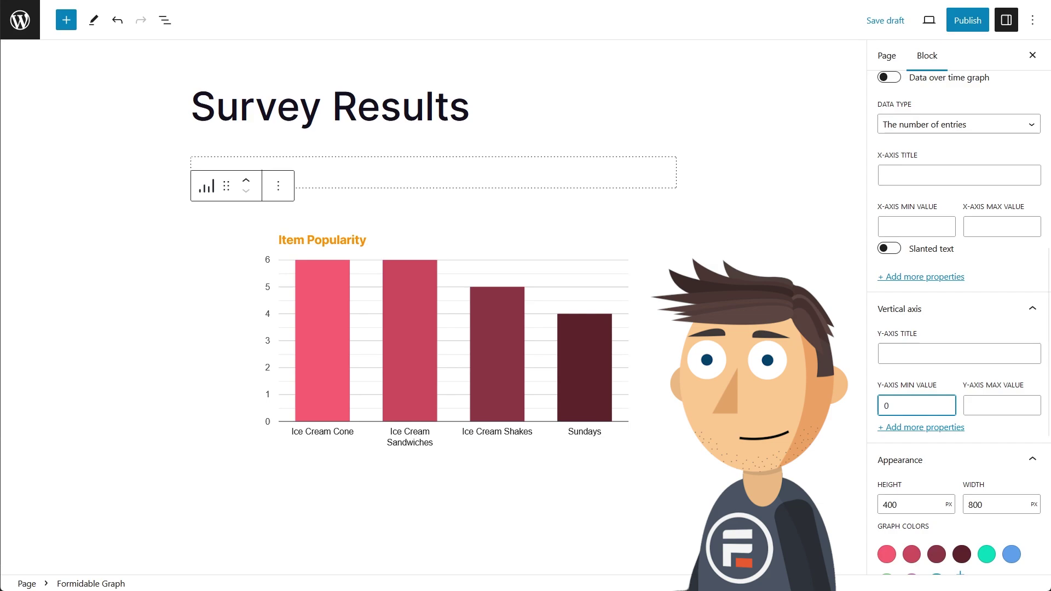
{"action": "scroll", "coordinate": [944, 383], "scroll_direction": "up", "scroll_amount": 4}
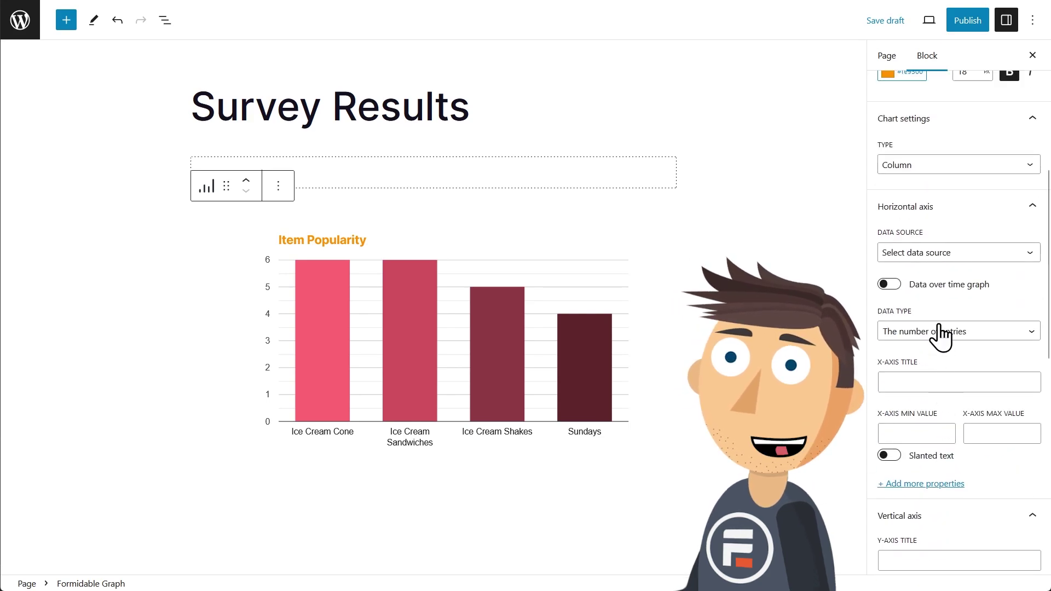
{"action": "left_click", "coordinate": [925, 171]}
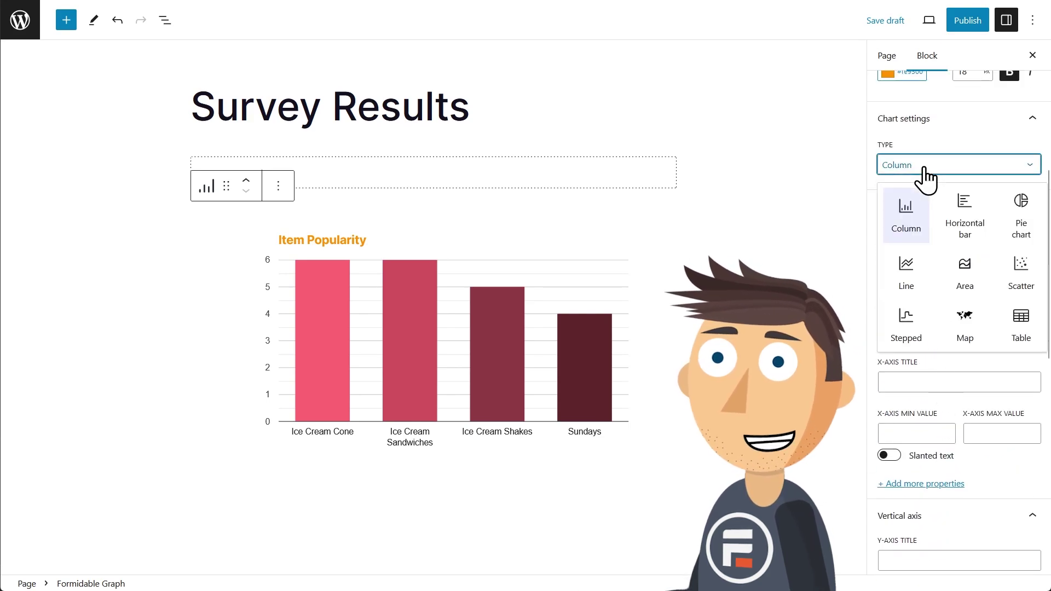
{"action": "left_click", "coordinate": [1019, 211]}
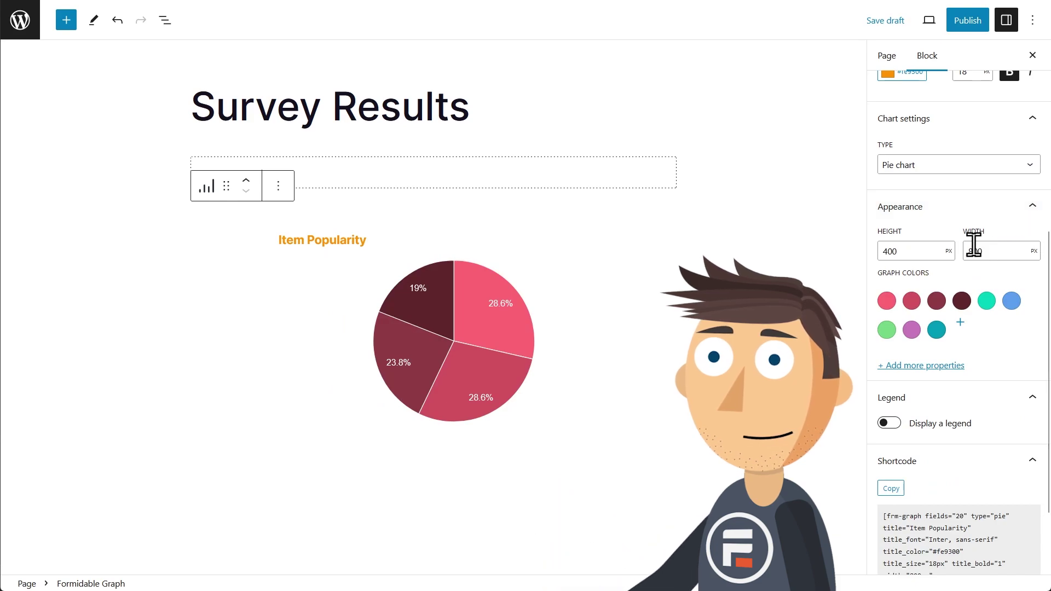
{"action": "scroll", "coordinate": [971, 255], "scroll_direction": "down", "scroll_amount": 1}
{"action": "left_click", "coordinate": [892, 355]}
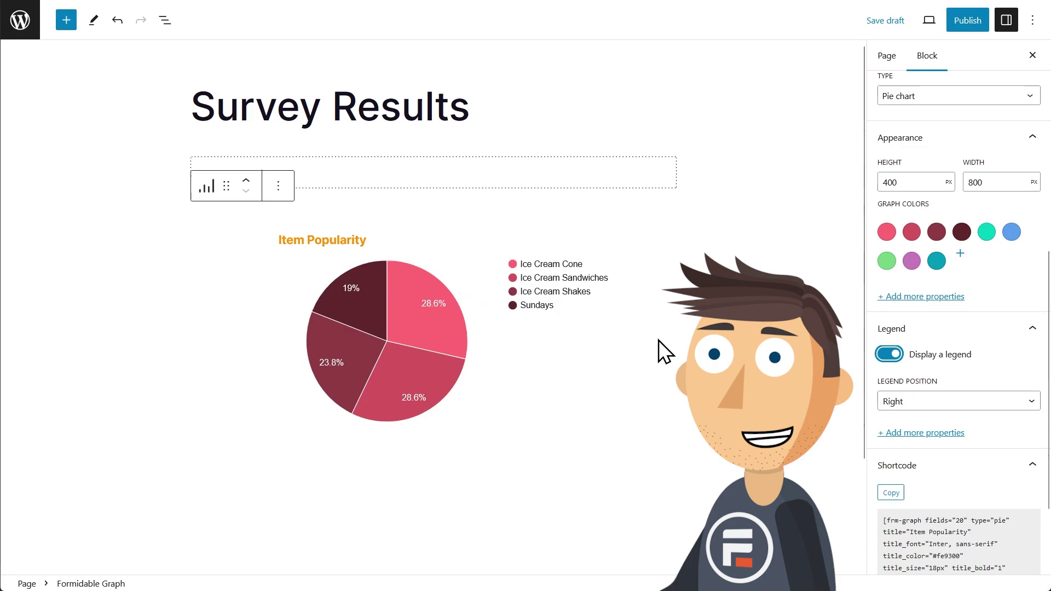
Remove the four red-shade colours so slices become teal, blue, green and purple
{"action": "left_click", "coordinate": [894, 224]}
{"action": "left_click", "coordinate": [894, 225]}
{"action": "left_click", "coordinate": [894, 225]}
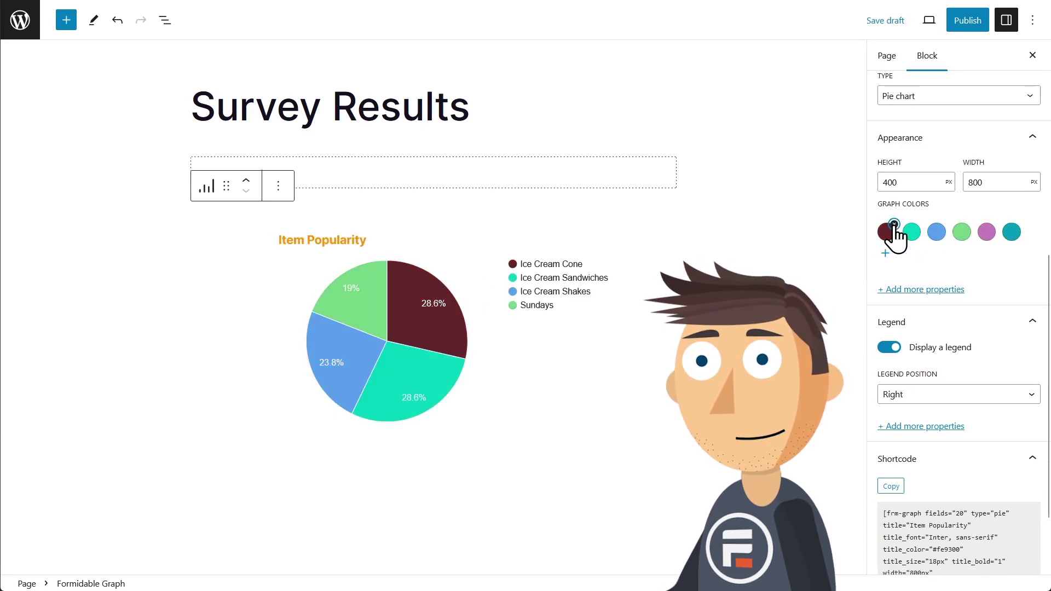
{"action": "left_click", "coordinate": [894, 230]}
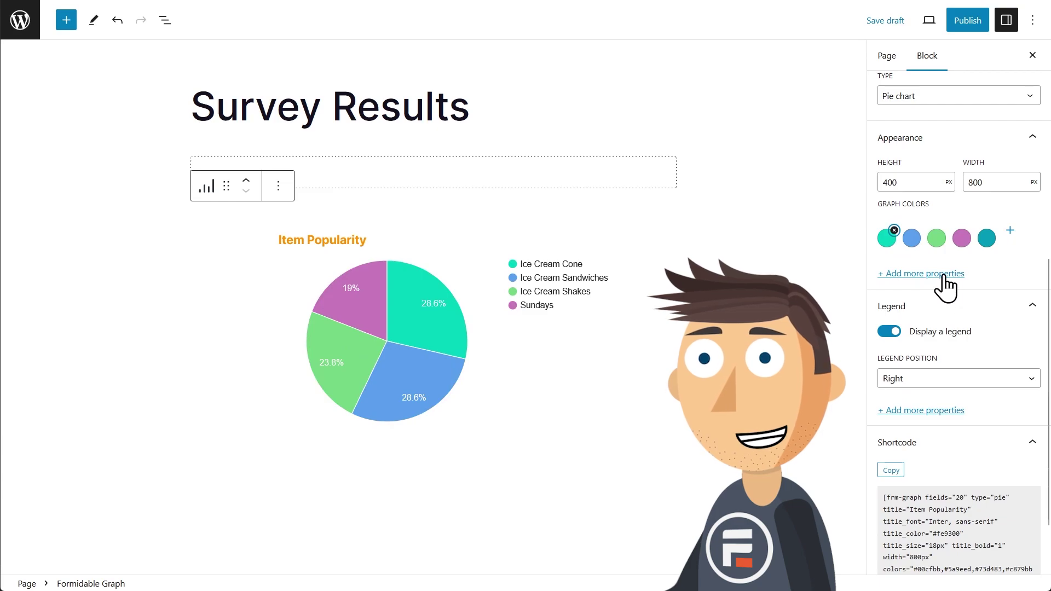
Add the 3D graph property and switch it on
{"action": "left_click", "coordinate": [944, 275]}
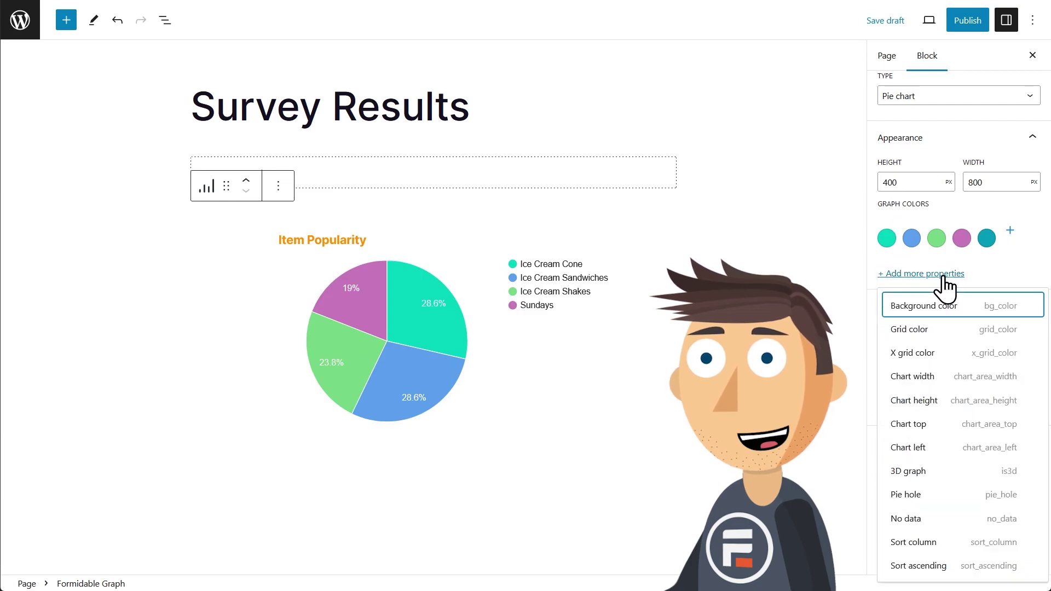
{"action": "left_click", "coordinate": [929, 475]}
{"action": "left_click", "coordinate": [1010, 315]}
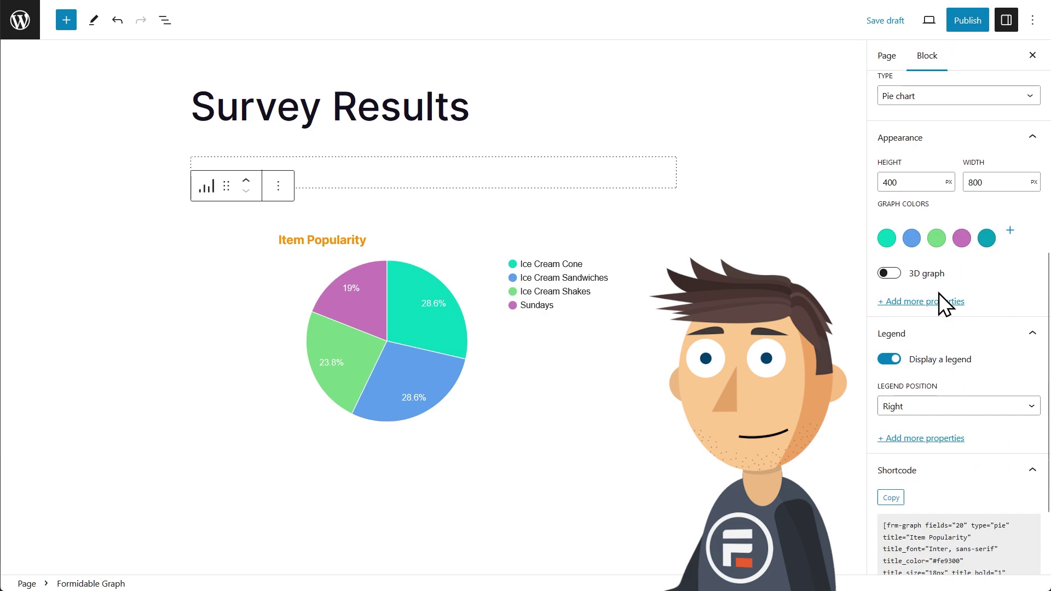
{"action": "left_click", "coordinate": [891, 274]}
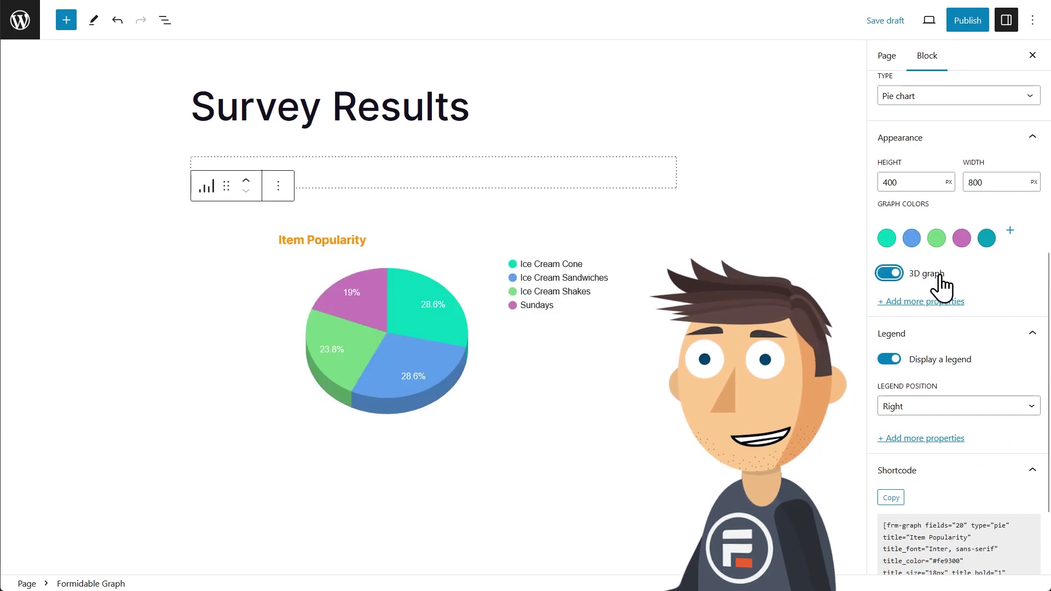
Scroll down to show the full shortcode, now including is3d="1" and the new colours
{"action": "scroll", "coordinate": [939, 277], "scroll_direction": "down", "scroll_amount": 2}
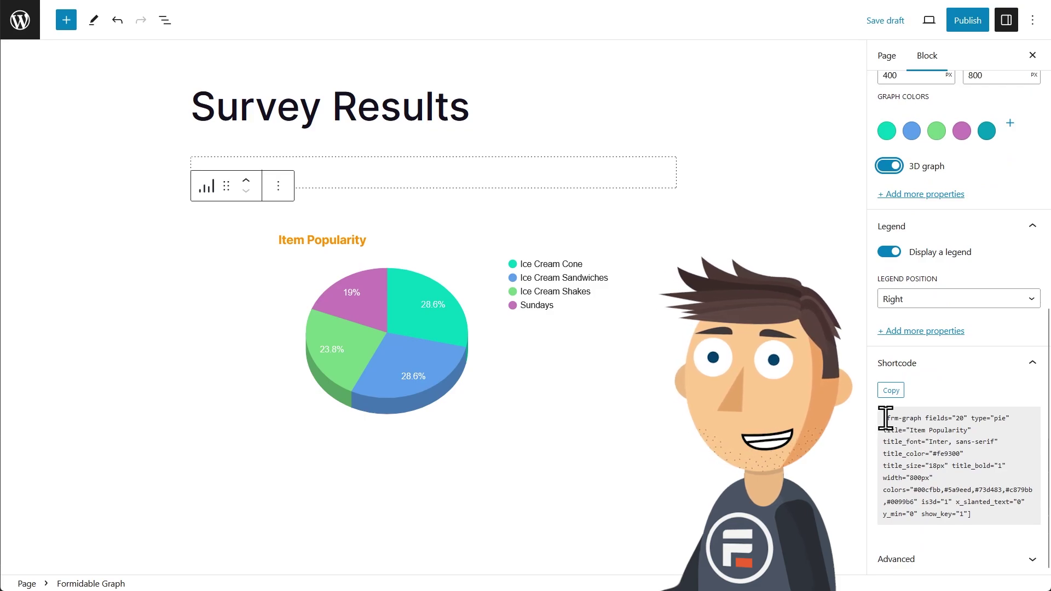